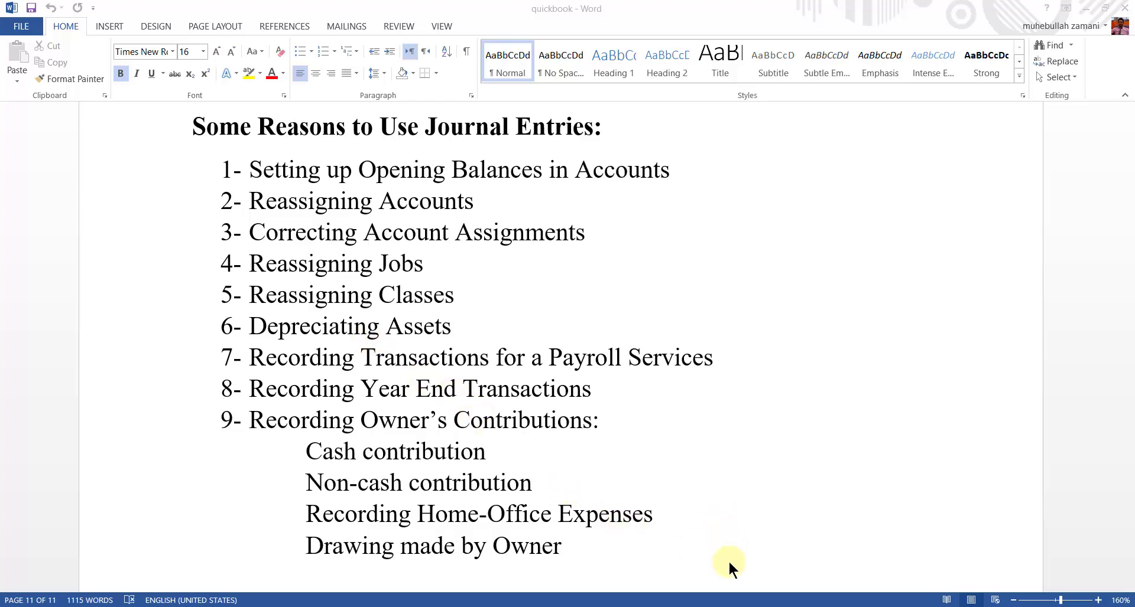
- Switch to QuickBooks and open the chart of accounts
{"action": "left_click", "coordinate": [704, 606]}
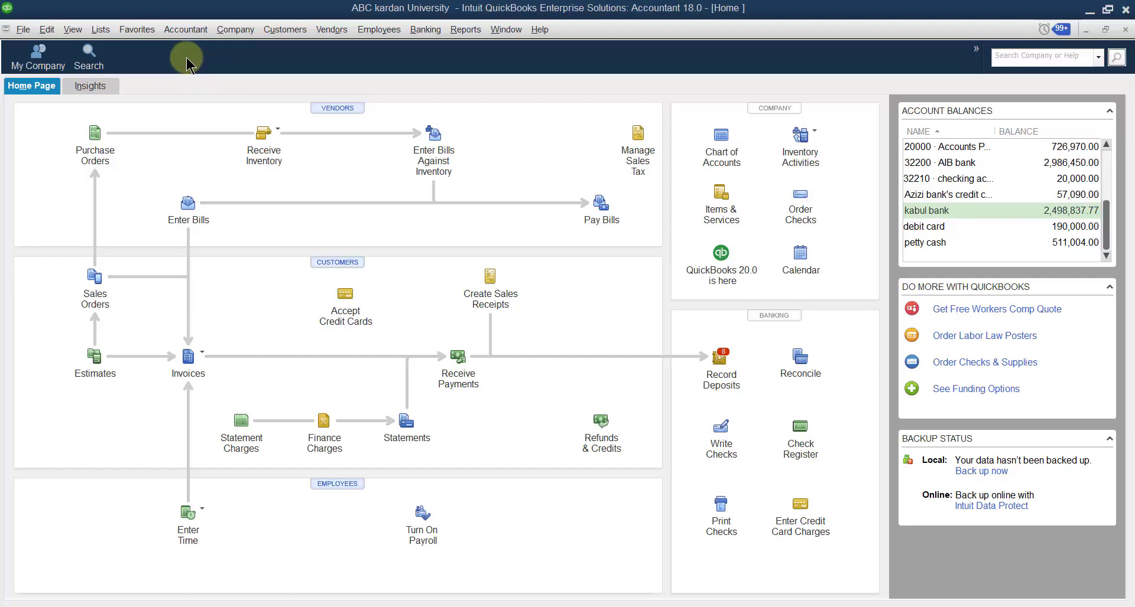
{"action": "left_click", "coordinate": [98, 31]}
{"action": "left_click", "coordinate": [106, 48]}
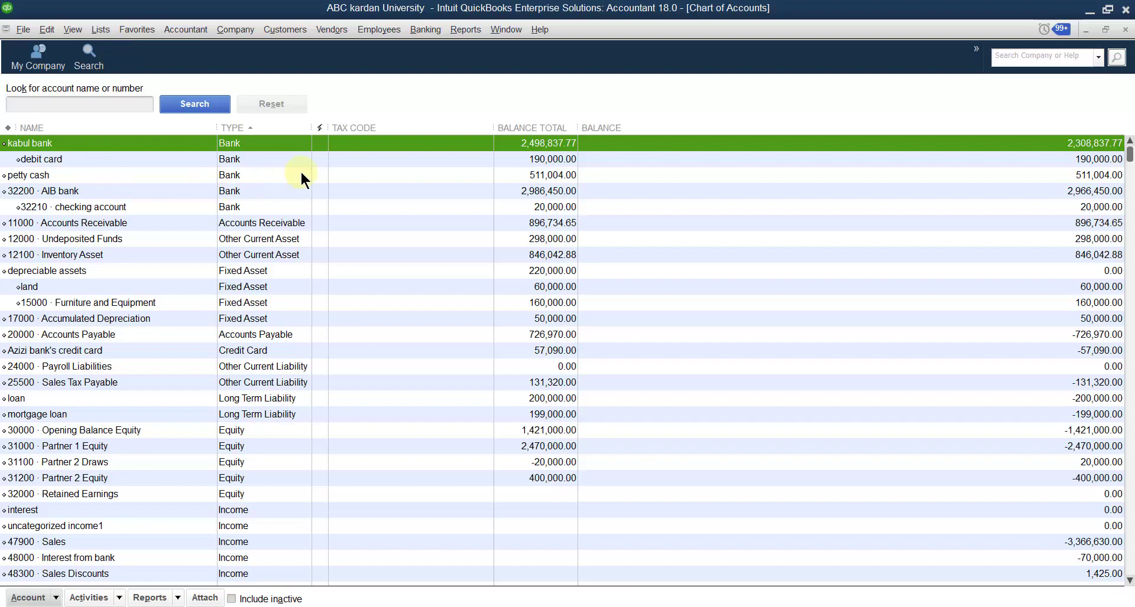
- Add a Fixed Asset account named "depreciable fixed asset1", saving it and continuing with a new account
{"action": "right_click", "coordinate": [400, 172]}
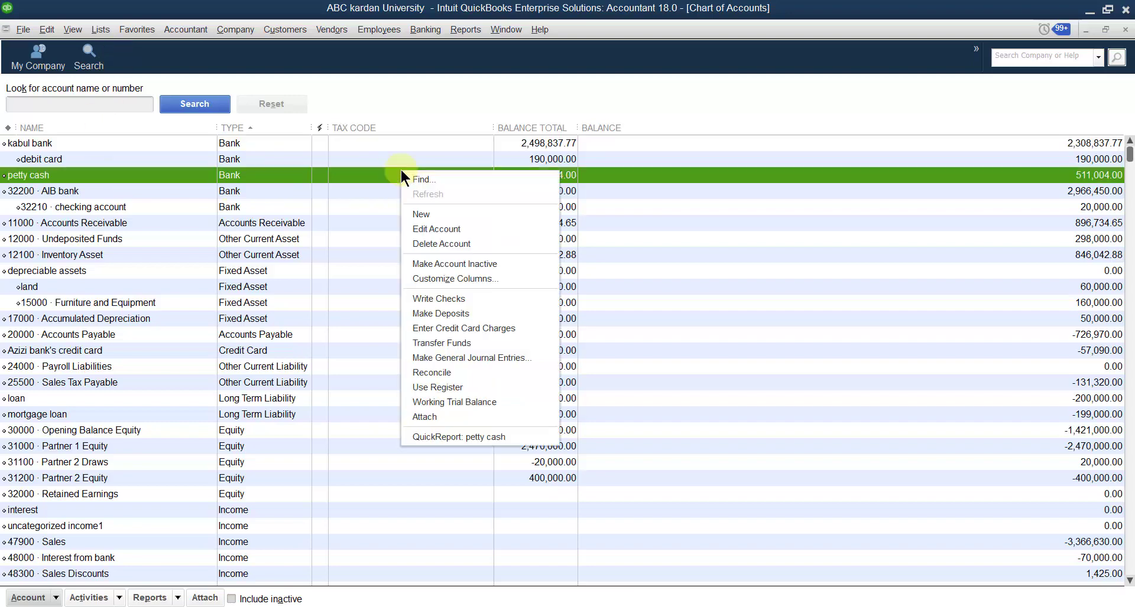
{"action": "left_click", "coordinate": [425, 217]}
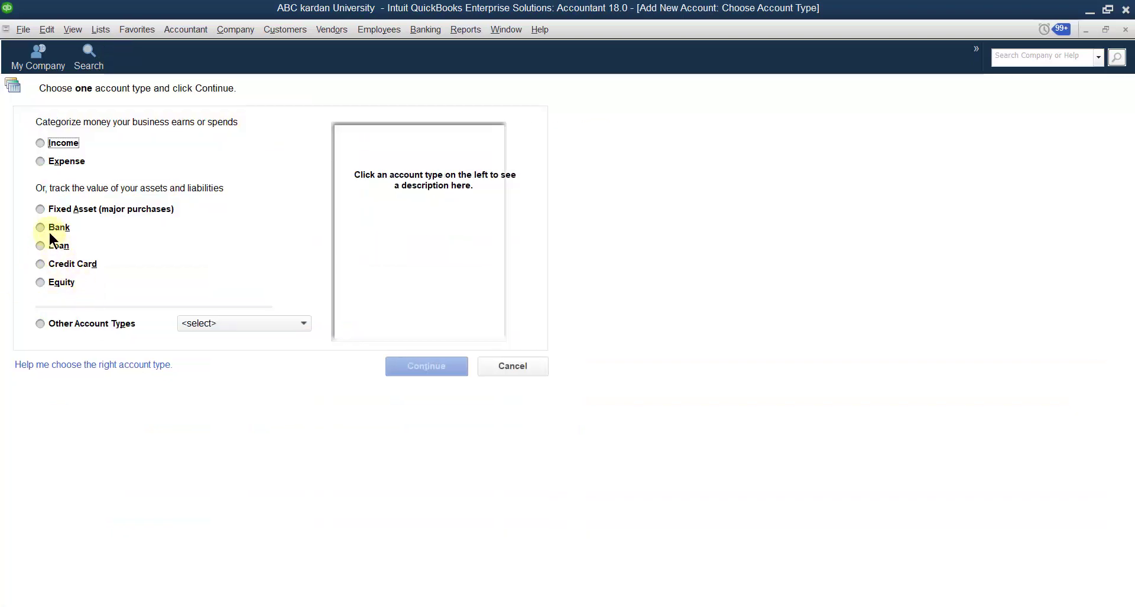
{"action": "left_click", "coordinate": [41, 210]}
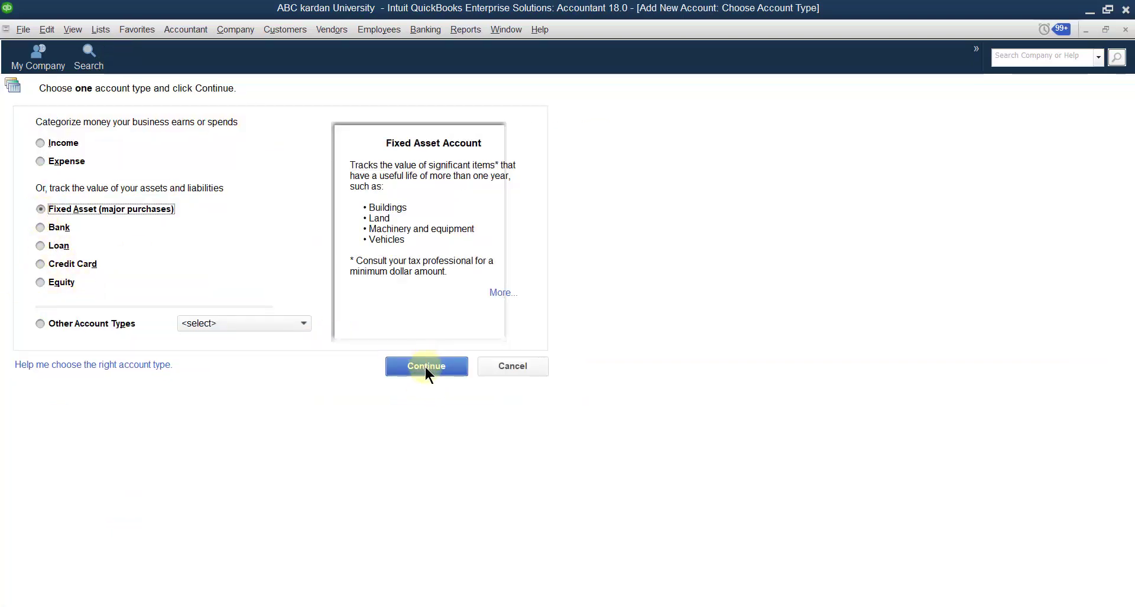
{"action": "left_click", "coordinate": [423, 365]}
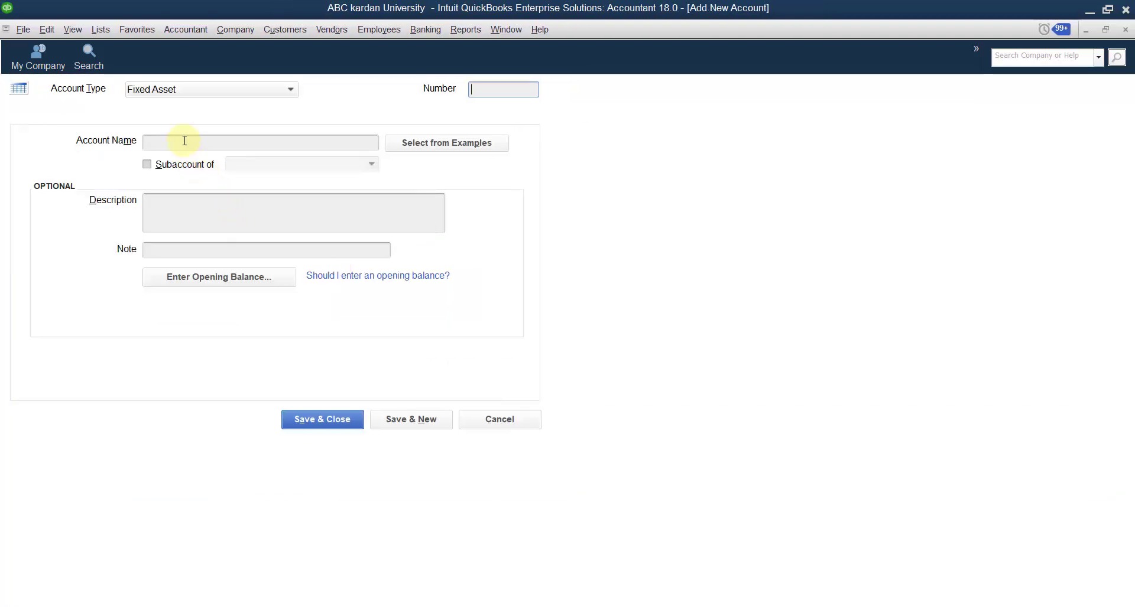
{"action": "left_click", "coordinate": [184, 141]}
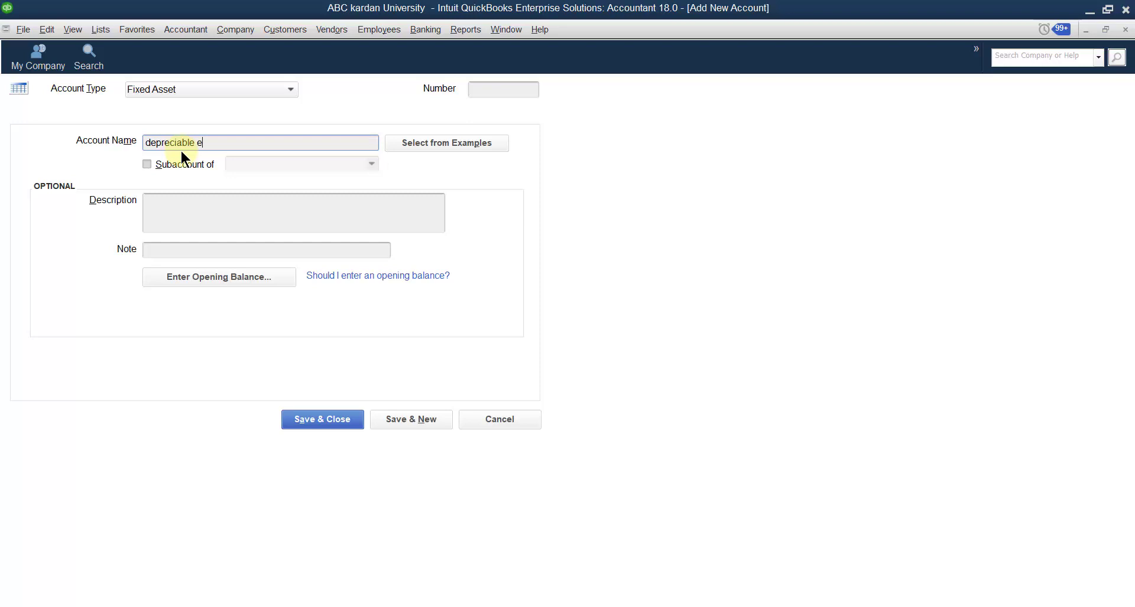
{"action": "type", "text": "ed asset1"}
{"action": "left_click", "coordinate": [408, 417]}
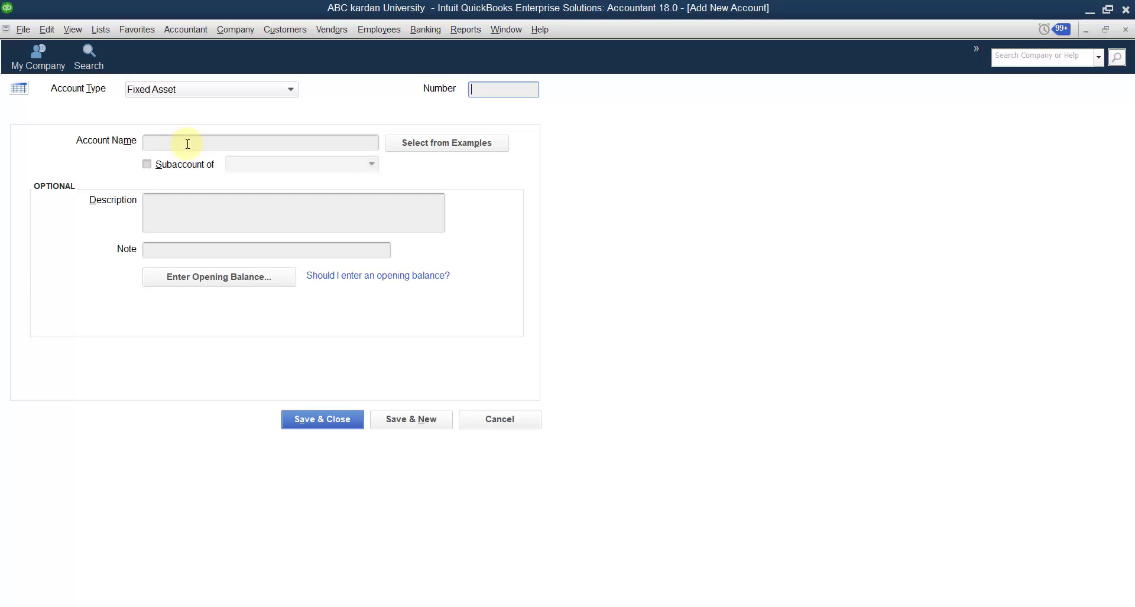
- Name the new fixed asset account "land and building" and make it a subaccount of depreciable fixed asset1
{"action": "left_click", "coordinate": [187, 145]}
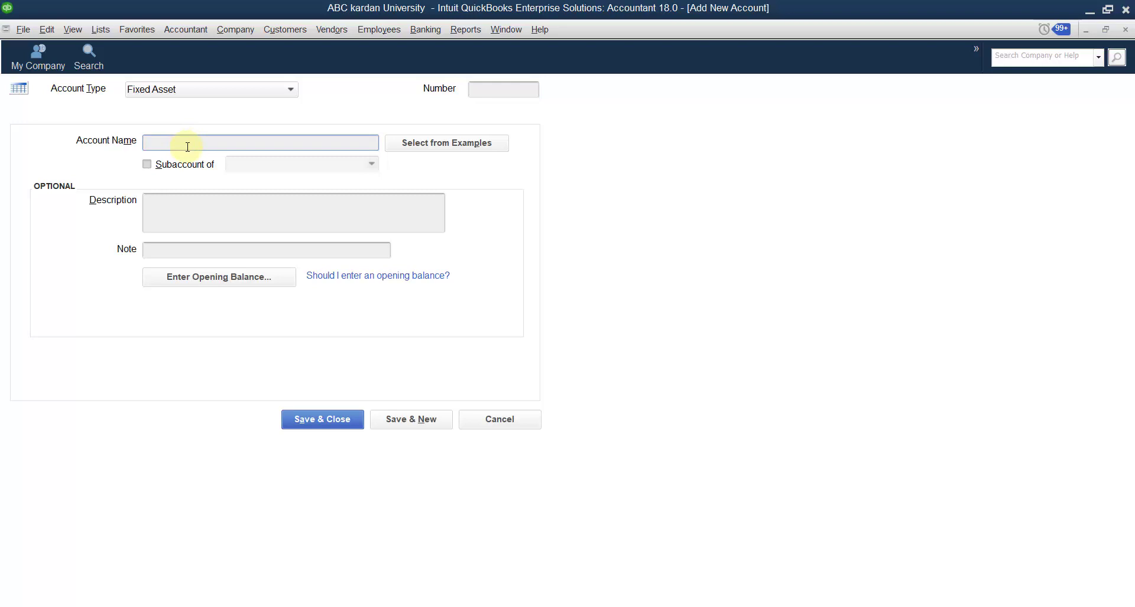
{"action": "type", "text": "land and building"}
{"action": "left_click", "coordinate": [147, 163]}
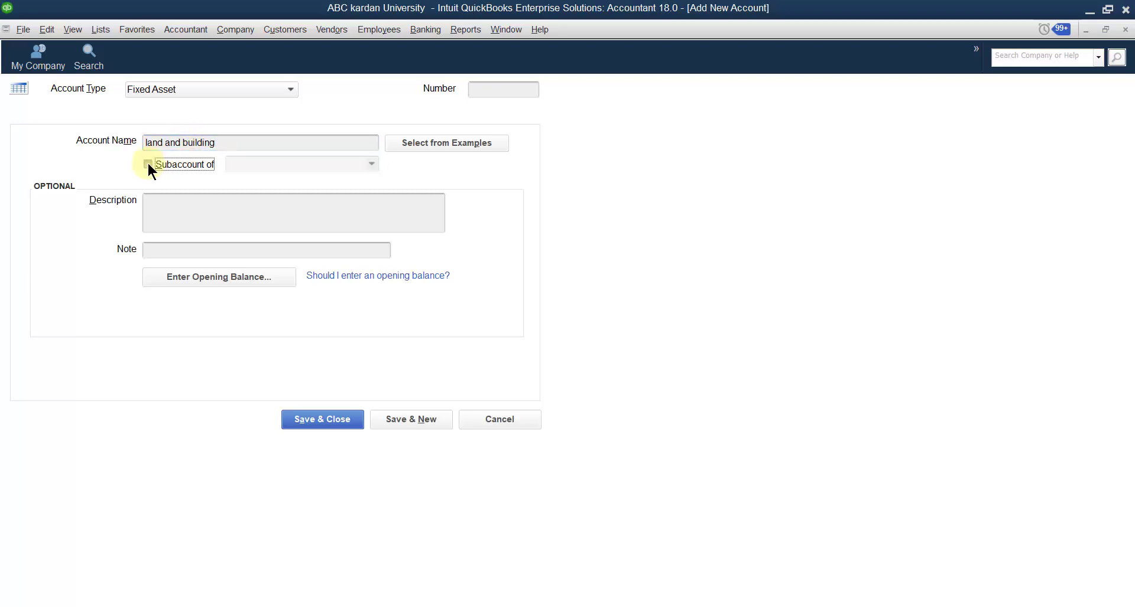
{"action": "left_click", "coordinate": [371, 164]}
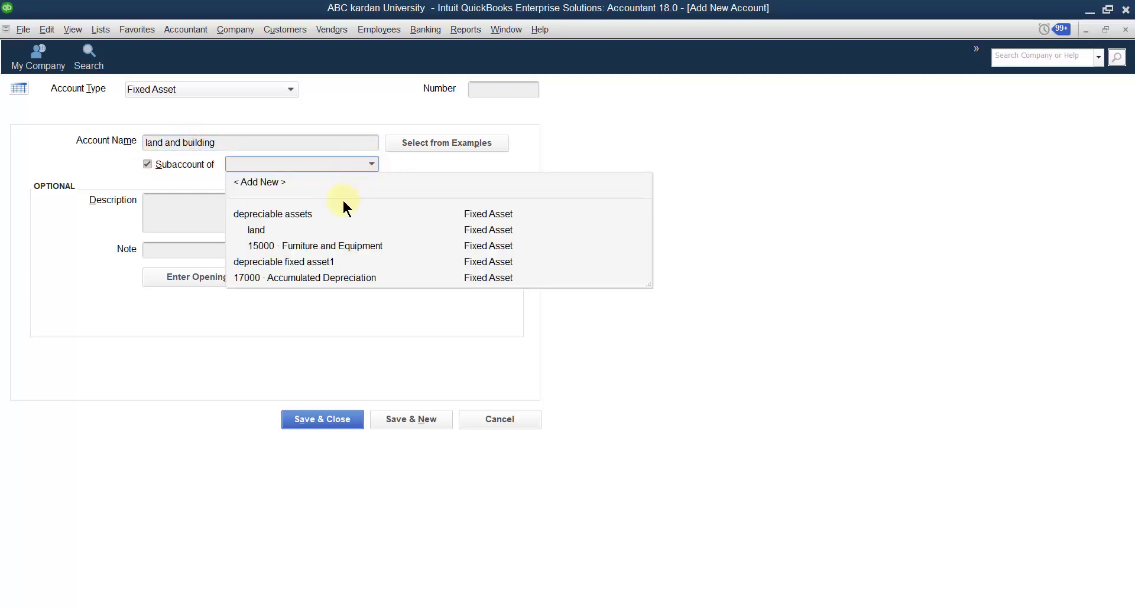
{"action": "left_click", "coordinate": [278, 261]}
- Give land and building an opening balance of 200,000 as of 05/01/2020, saving it and continuing with a new account
{"action": "left_click", "coordinate": [244, 275]}
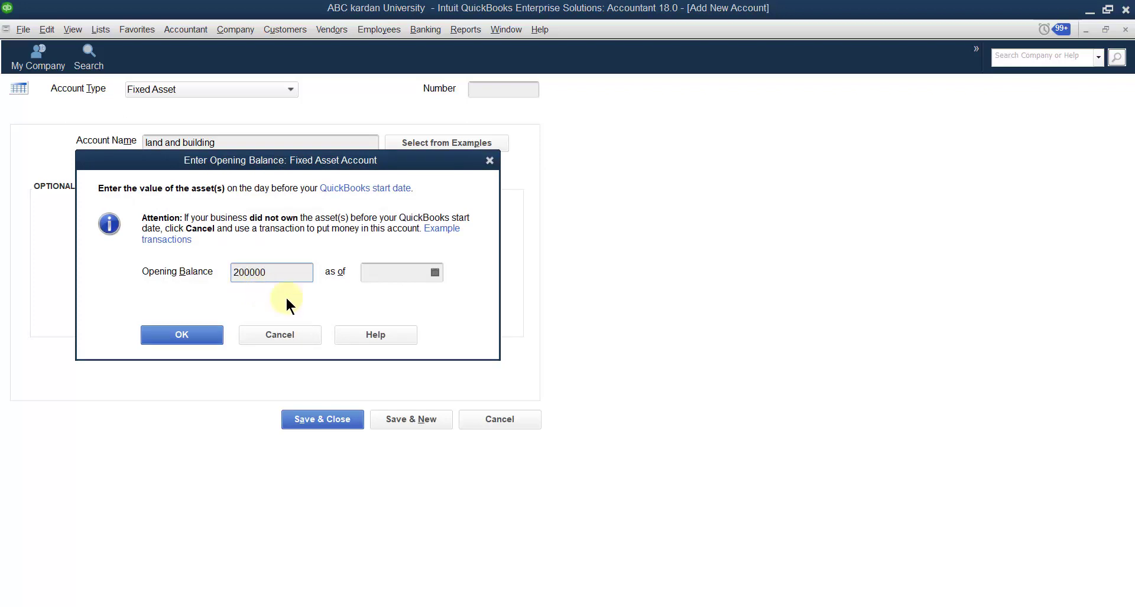
{"action": "left_click", "coordinate": [430, 267]}
{"action": "left_click", "coordinate": [435, 272]}
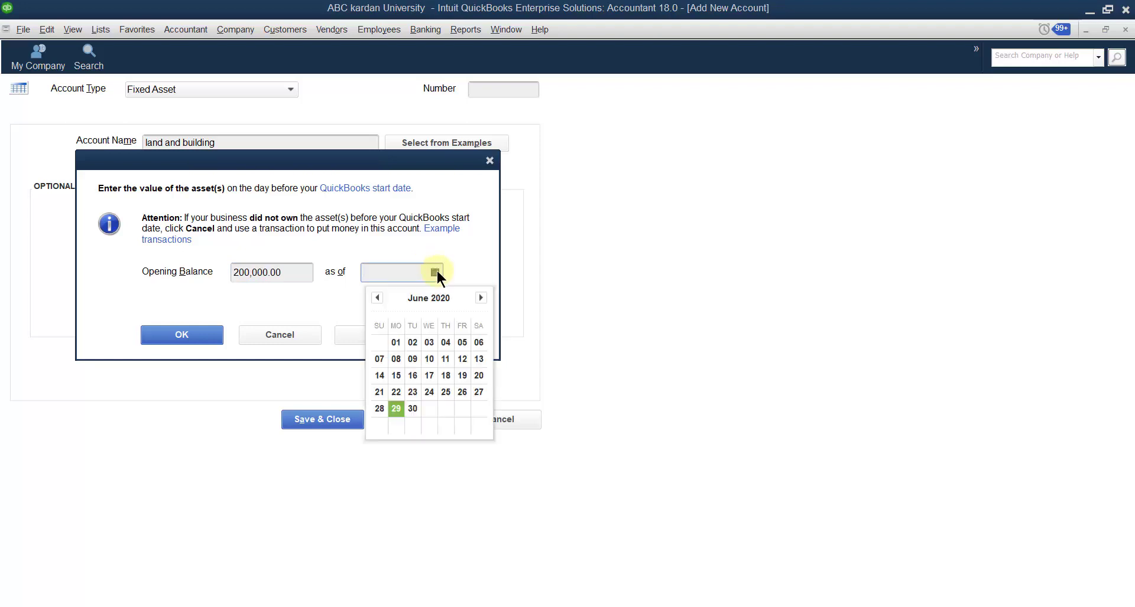
{"action": "left_click", "coordinate": [377, 297]}
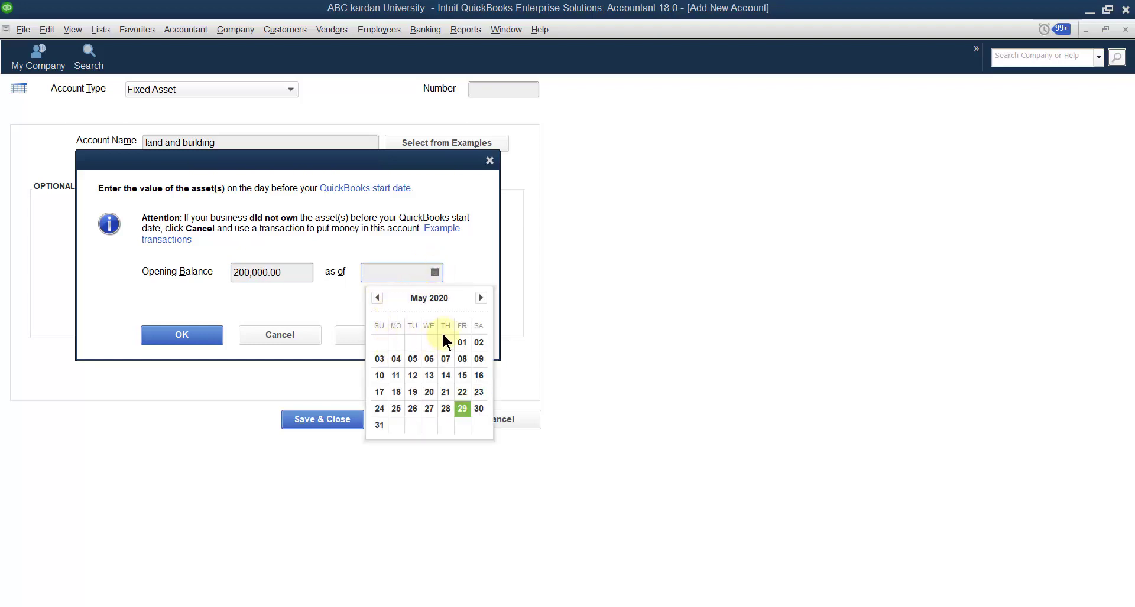
{"action": "left_click", "coordinate": [461, 342]}
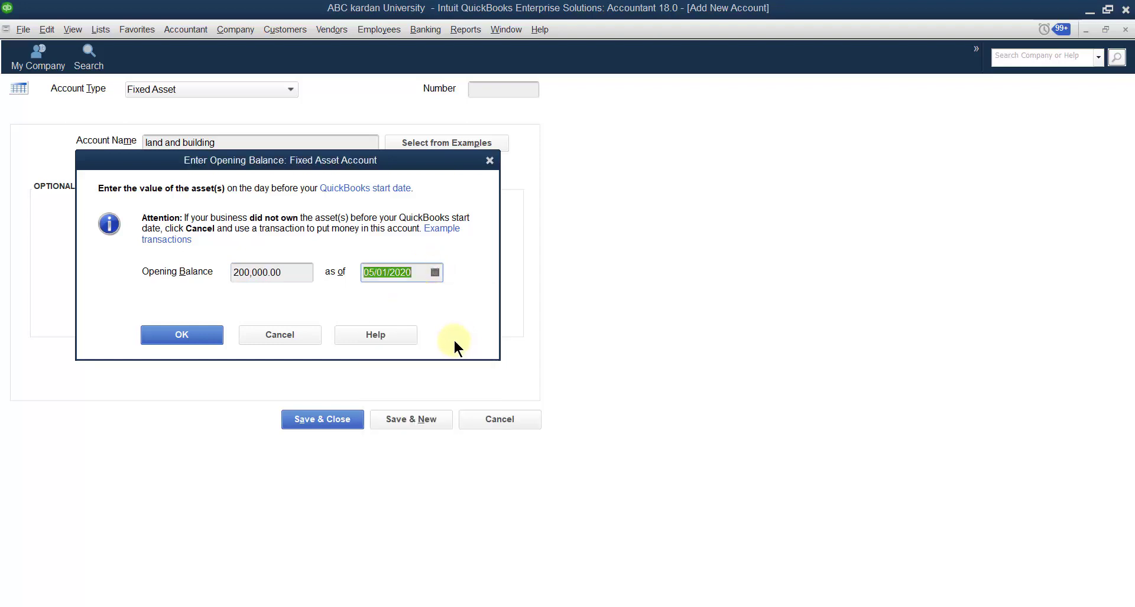
{"action": "left_click", "coordinate": [222, 335]}
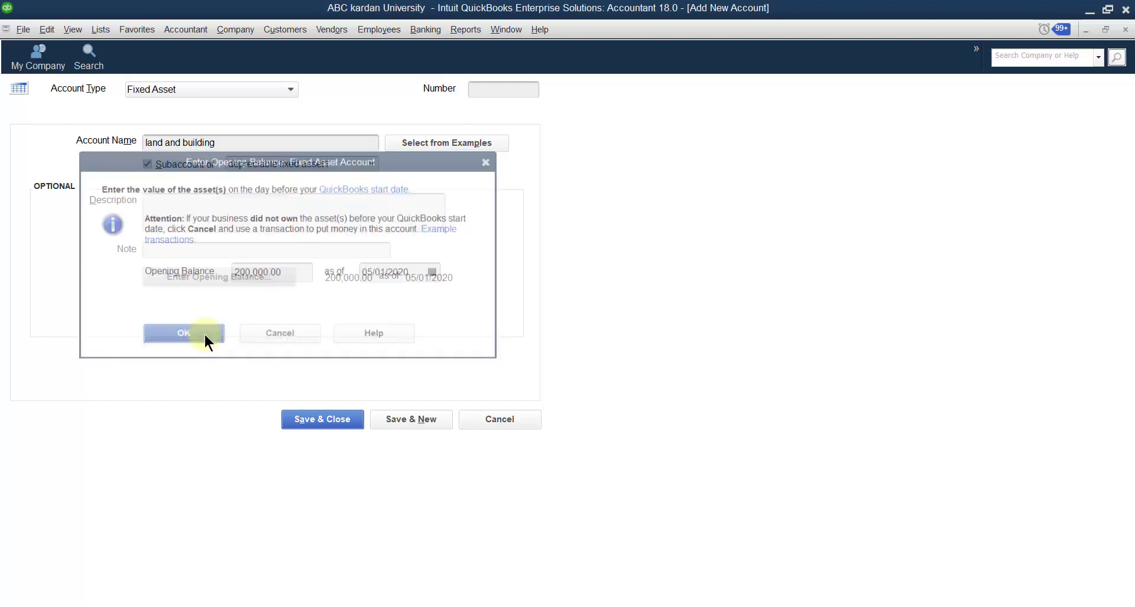
{"action": "left_click", "coordinate": [398, 420]}
- Name the new fixed asset account "vehicles" and make it a subaccount of depreciable fixed asset1
{"action": "left_click", "coordinate": [208, 146]}
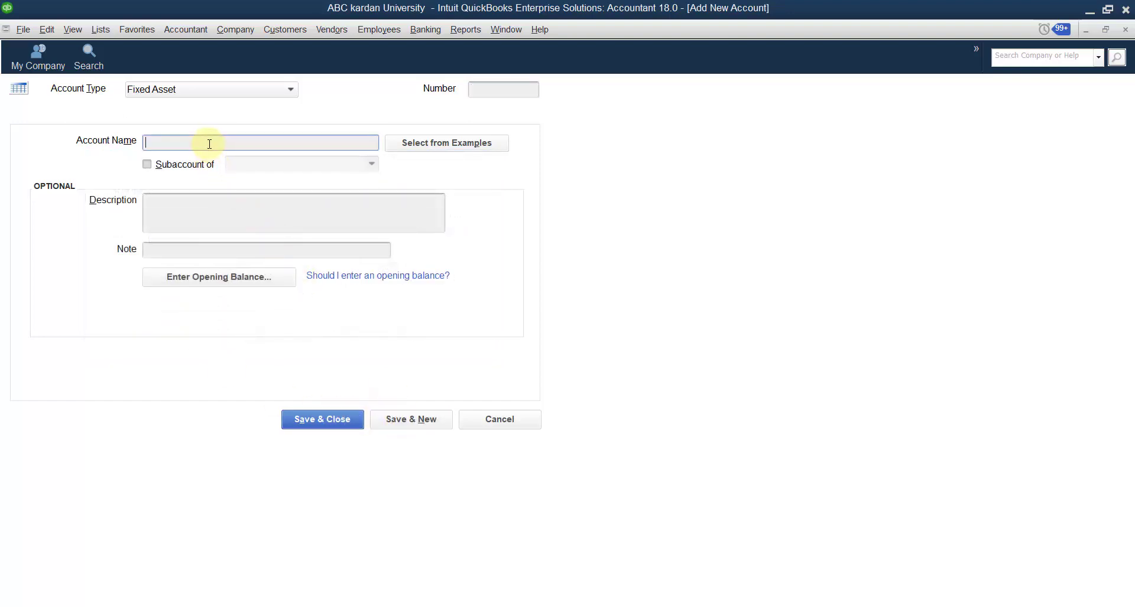
{"action": "type", "text": "vehicles"}
{"action": "left_click", "coordinate": [147, 165]}
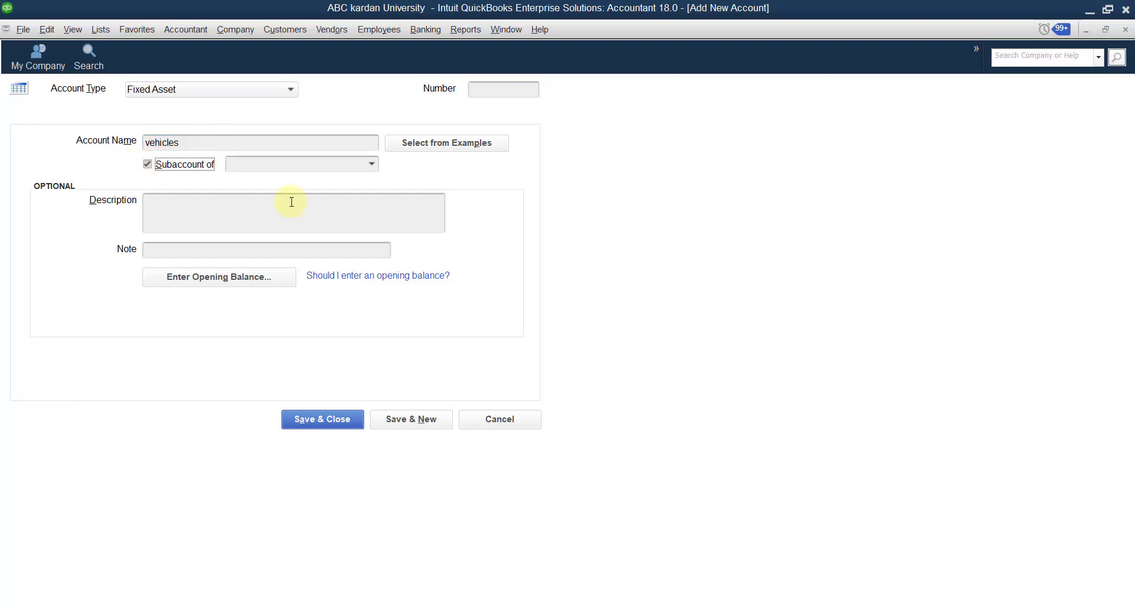
{"action": "left_click", "coordinate": [371, 164]}
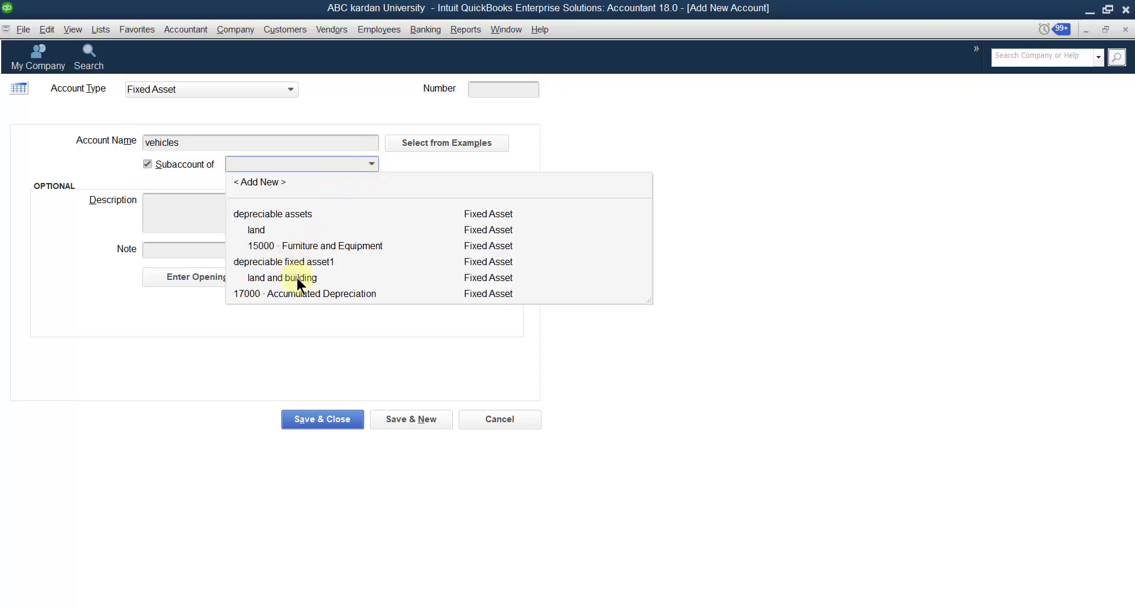
{"action": "left_click", "coordinate": [300, 259]}
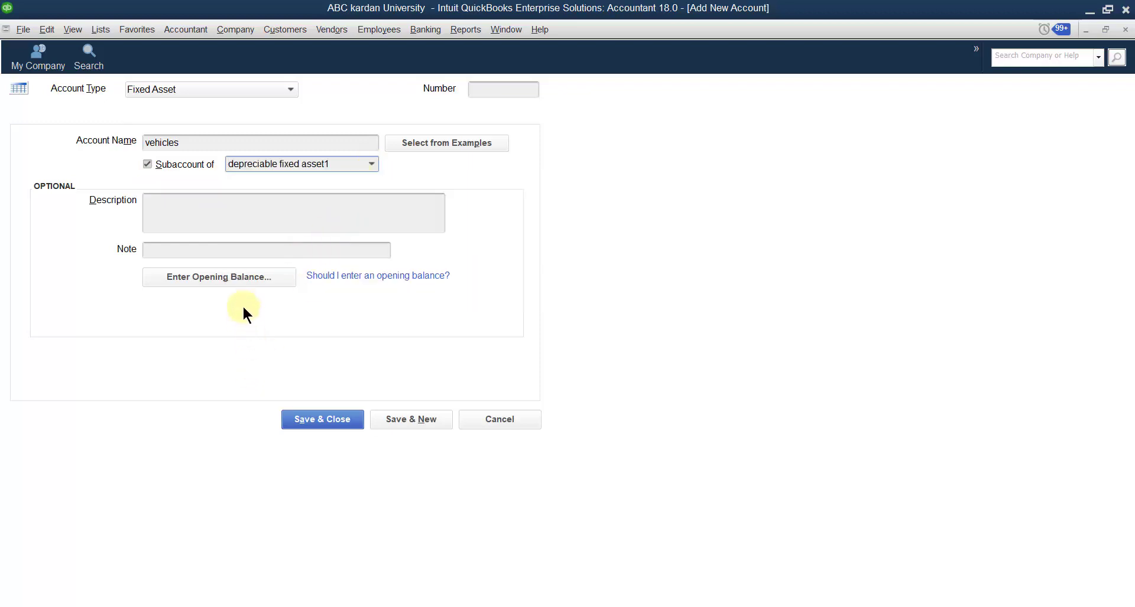
- Give vehicles an opening balance of 100,000 as of 06/01/2020, saving it and continuing with a new account
{"action": "left_click", "coordinate": [239, 276]}
{"action": "type", "text": "1"}
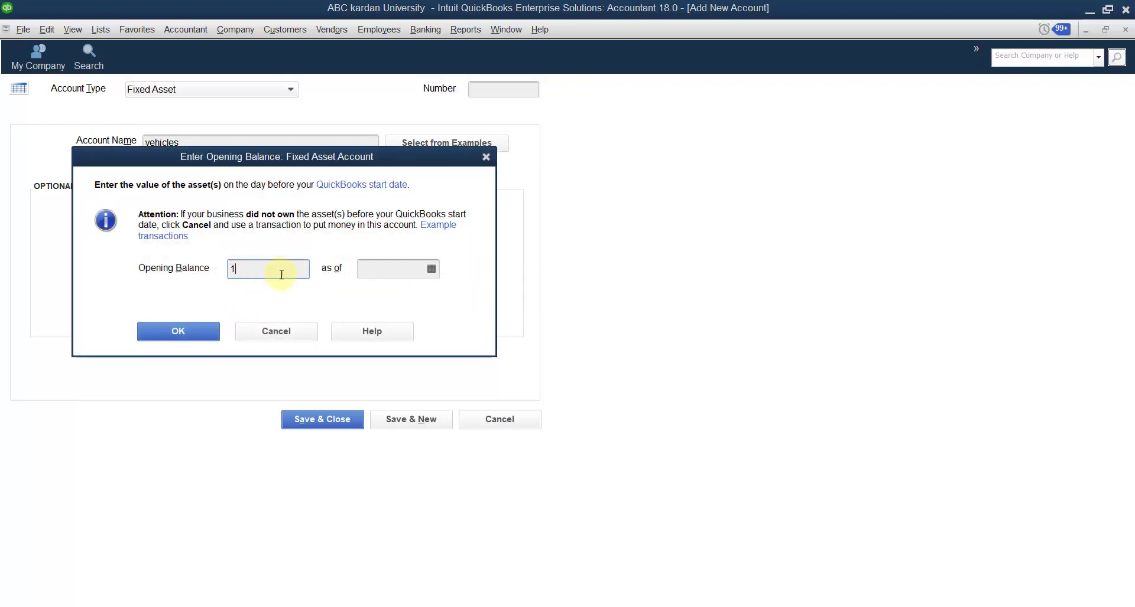
{"action": "type", "text": "000000"}
{"action": "key", "text": "BackSpace"}
{"action": "left_click", "coordinate": [431, 268]}
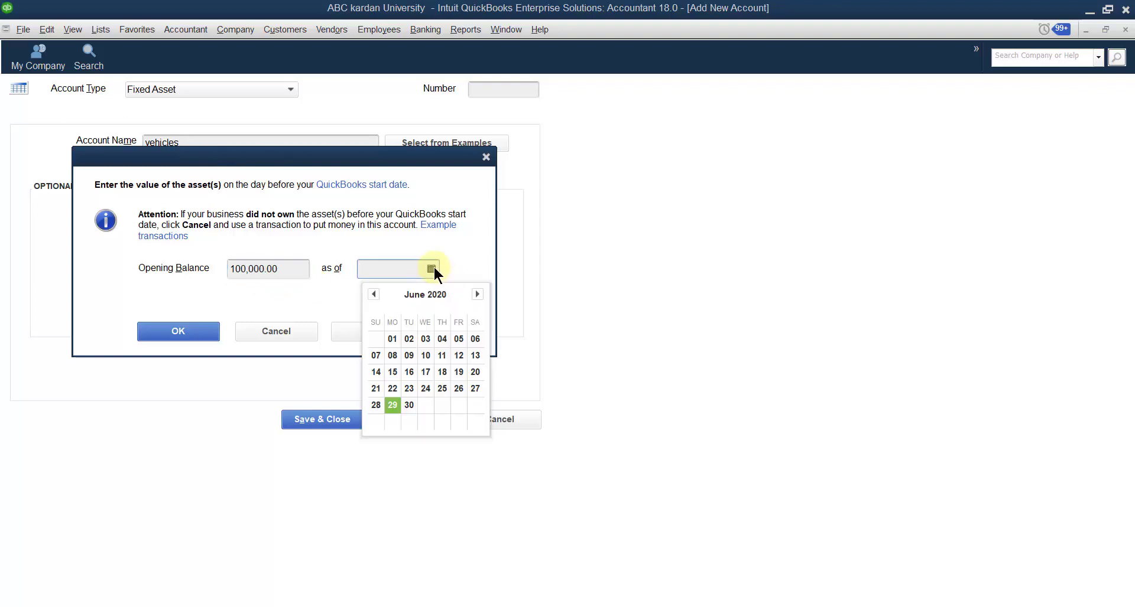
{"action": "left_click", "coordinate": [392, 337]}
{"action": "left_click", "coordinate": [206, 334]}
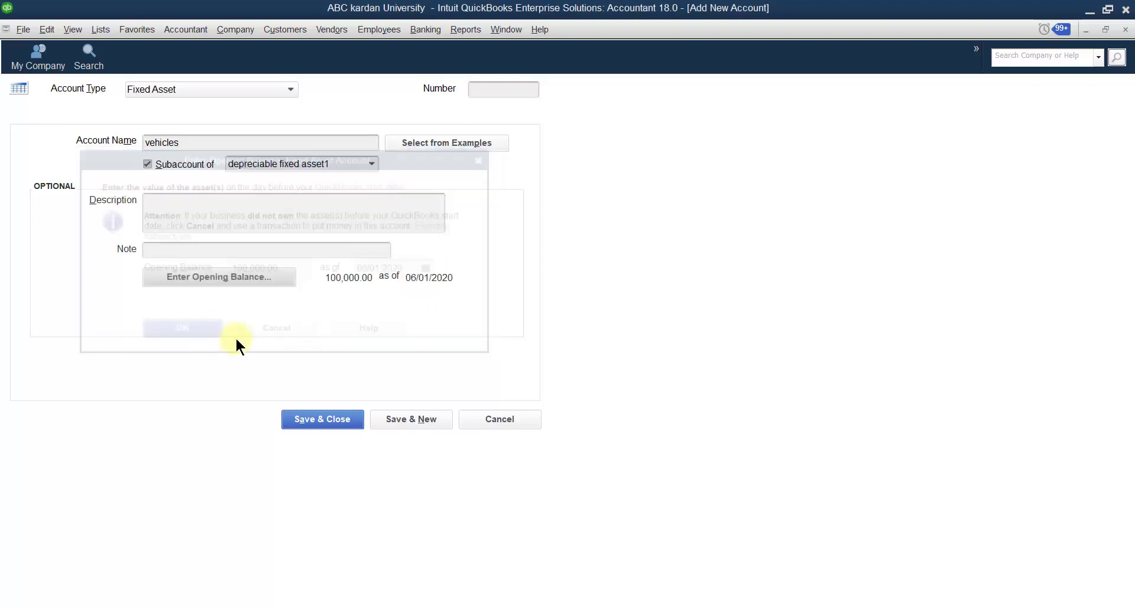
{"action": "left_click", "coordinate": [404, 421]}
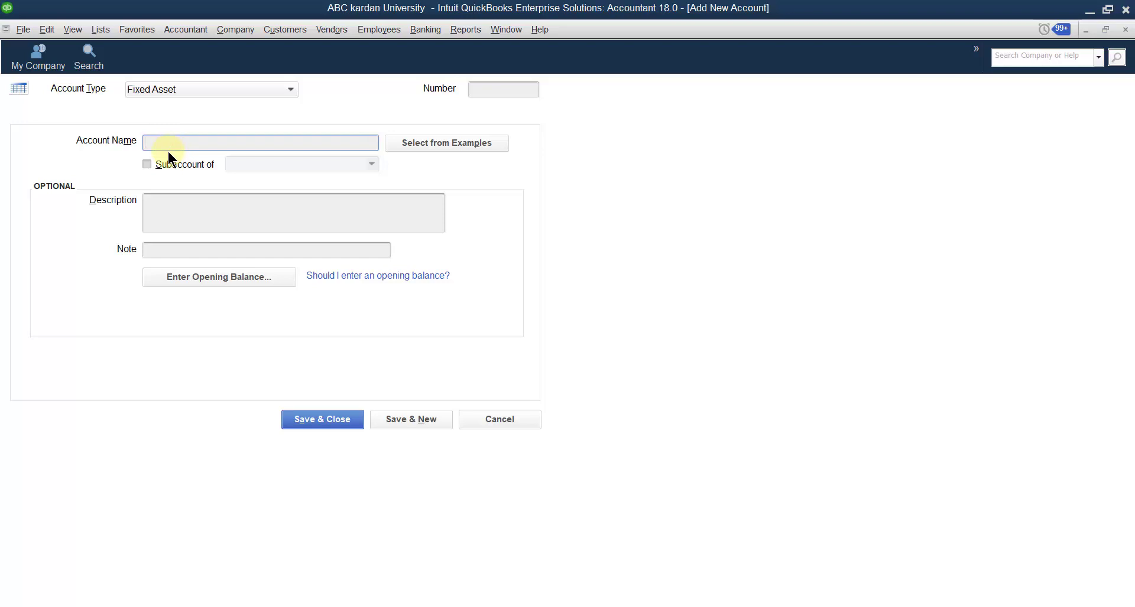
- Name the new fixed asset account "furniture and fixture" and make it a subaccount of depreciable fixed asset1
{"action": "type", "text": "furtin"}
{"action": "key", "text": "BackSpace"}
{"action": "type", "text": "ure"}
{"action": "key", "text": "BackSpace"}
{"action": "key", "text": "BackSpace"}
{"action": "key", "text": "BackSpace"}
{"action": "key", "text": "BackSpace"}
{"action": "key", "text": "BackSpace"}
{"action": "type", "text": "n"}
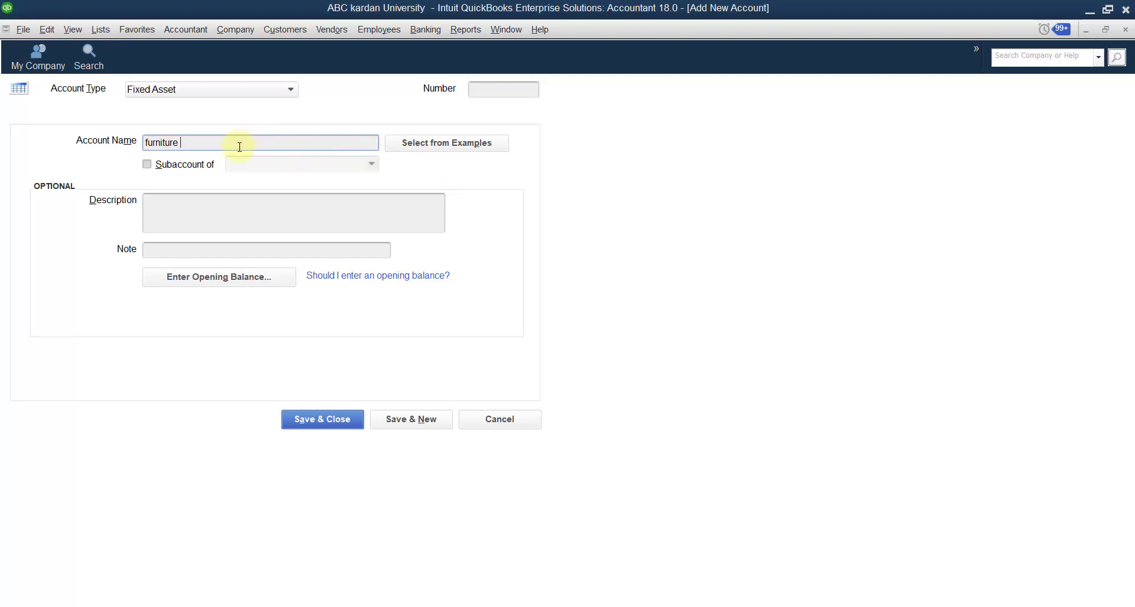
{"action": "type", "text": "and fuixture"}
{"action": "left_click", "coordinate": [148, 167]}
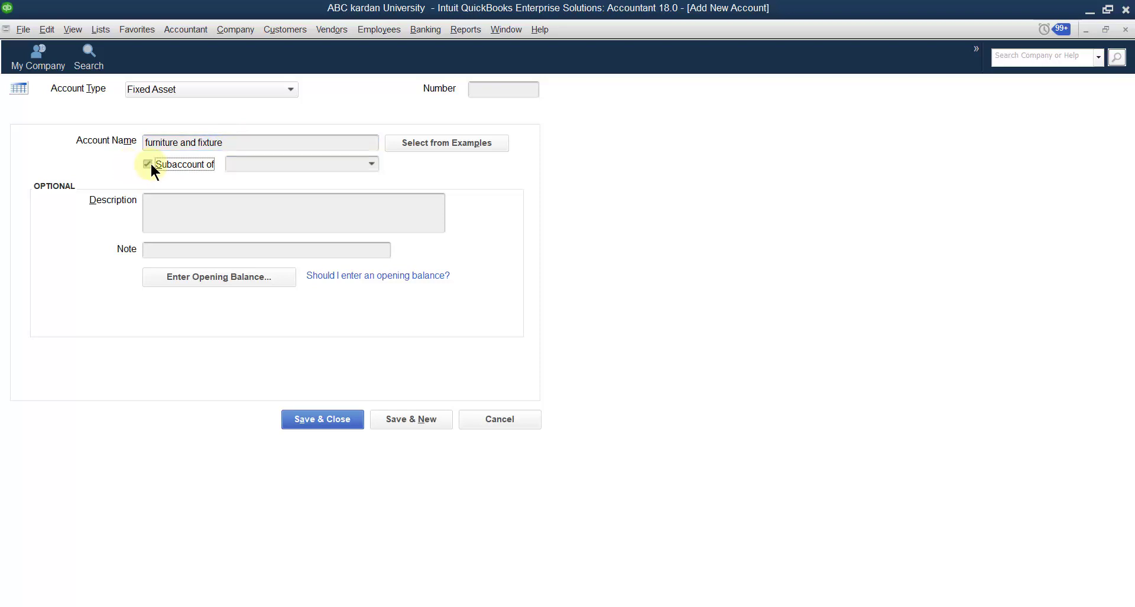
{"action": "left_click", "coordinate": [365, 164]}
{"action": "left_click", "coordinate": [371, 165]}
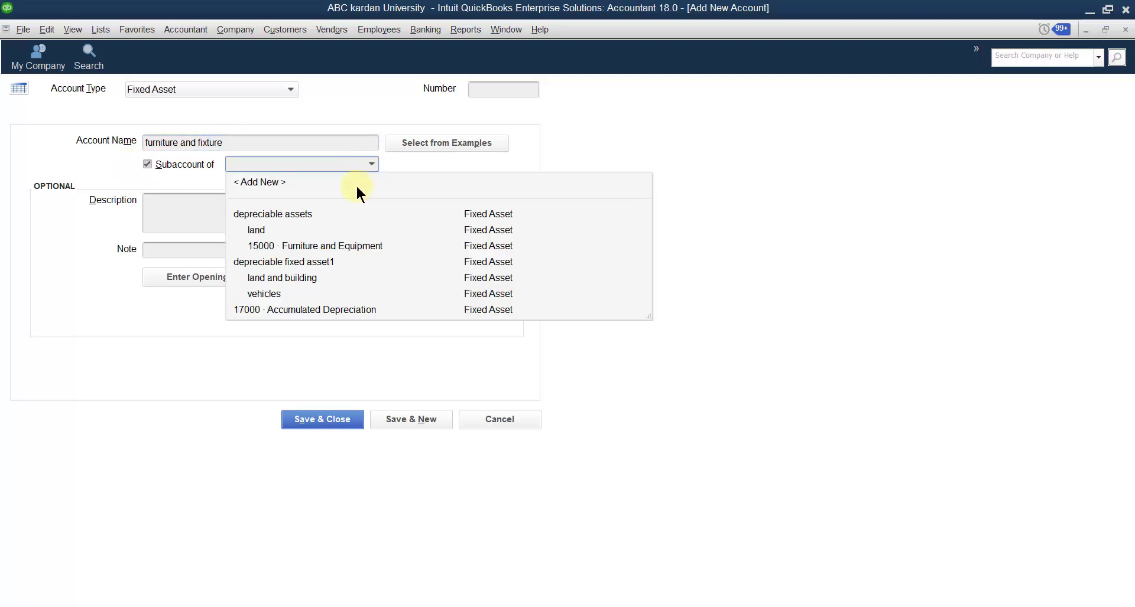
{"action": "left_click", "coordinate": [277, 260]}
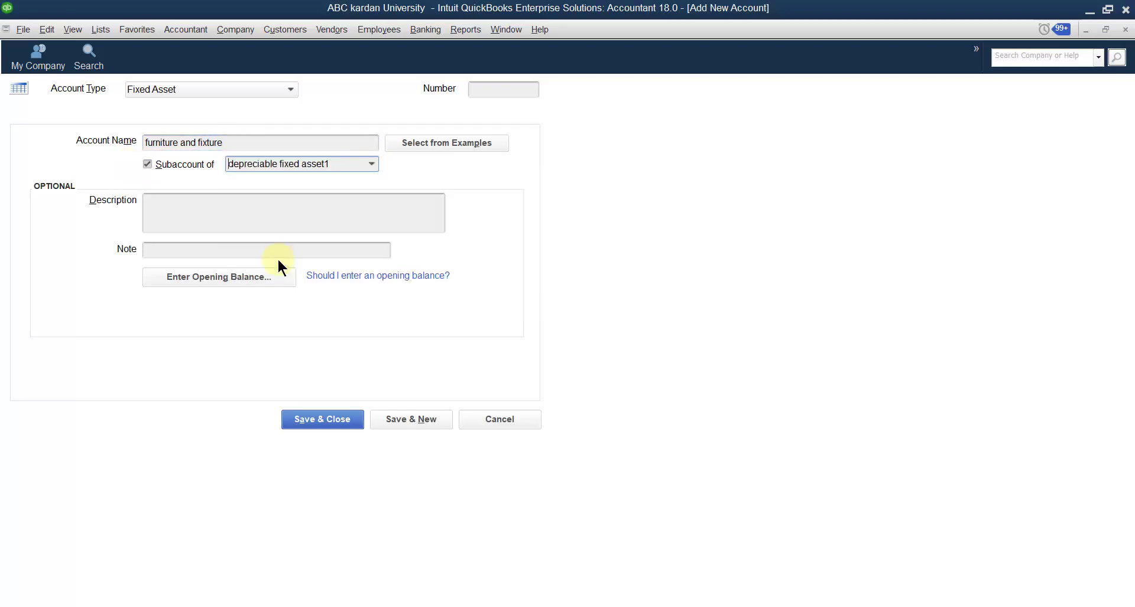
- Give furniture and fixture an opening balance of 50,000 as of 04/07/2020, then save and close the account form
{"action": "left_click", "coordinate": [221, 277]}
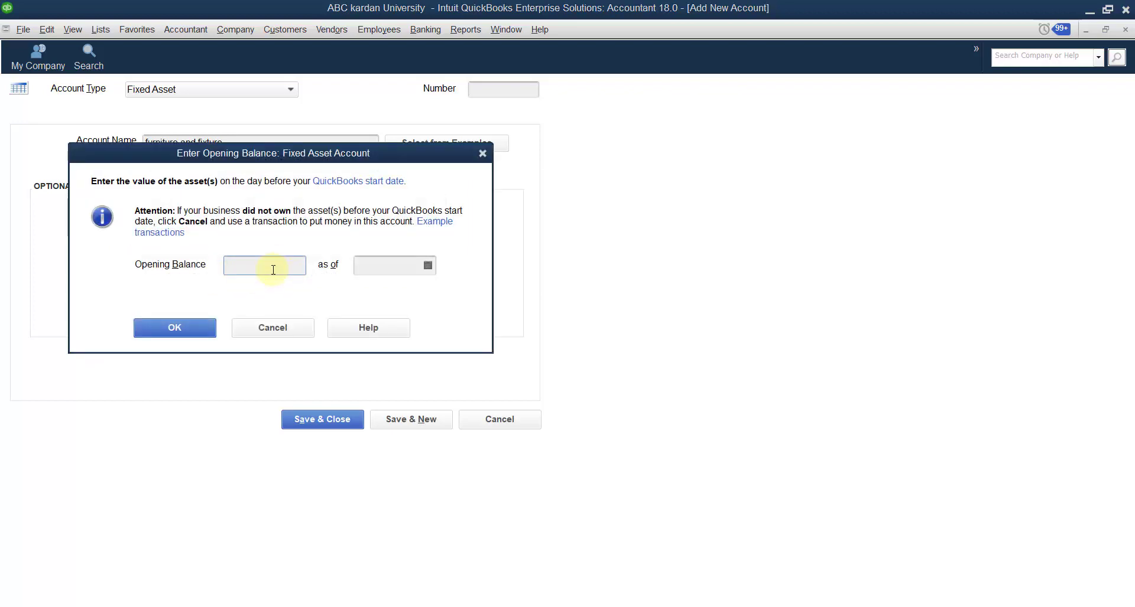
{"action": "type", "text": "50000"}
{"action": "left_click", "coordinate": [426, 266]}
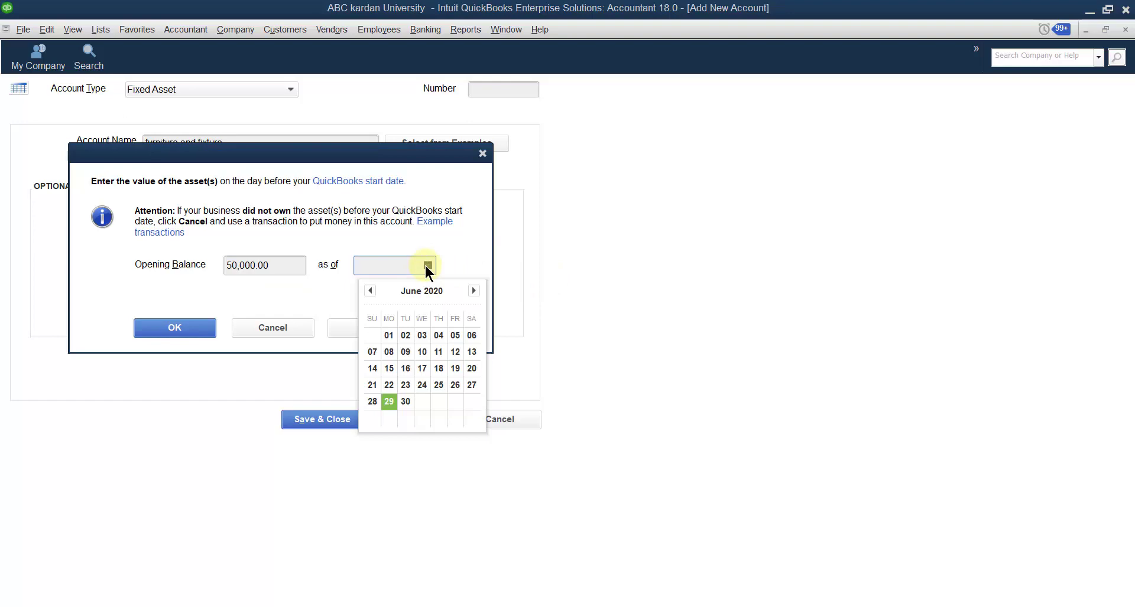
{"action": "left_click", "coordinate": [370, 290]}
{"action": "left_click", "coordinate": [370, 290]}
{"action": "left_click", "coordinate": [398, 353]}
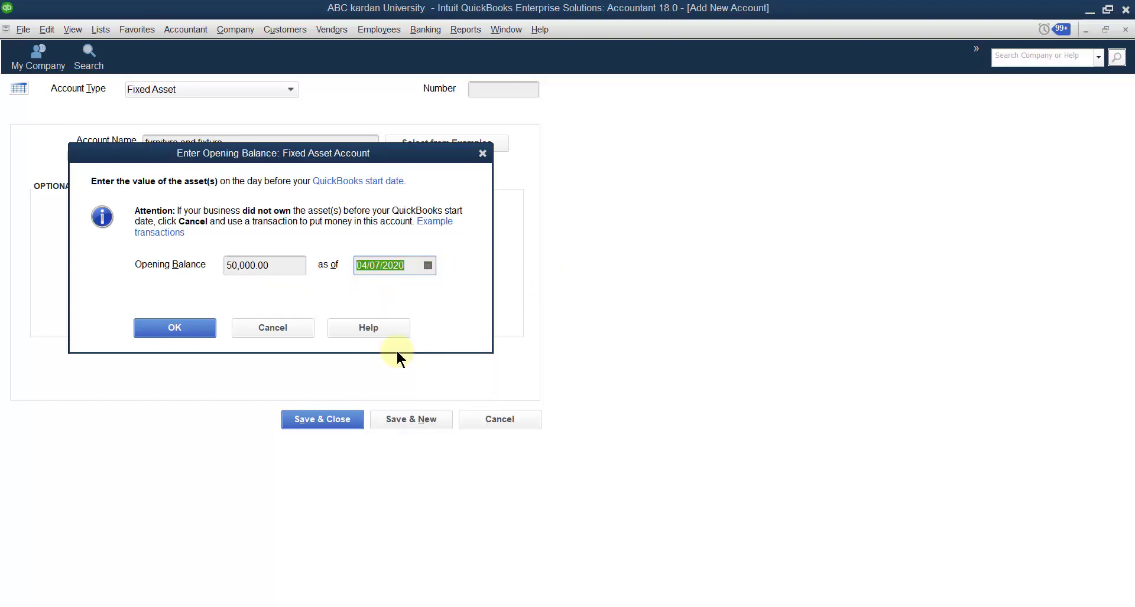
{"action": "left_click", "coordinate": [198, 330]}
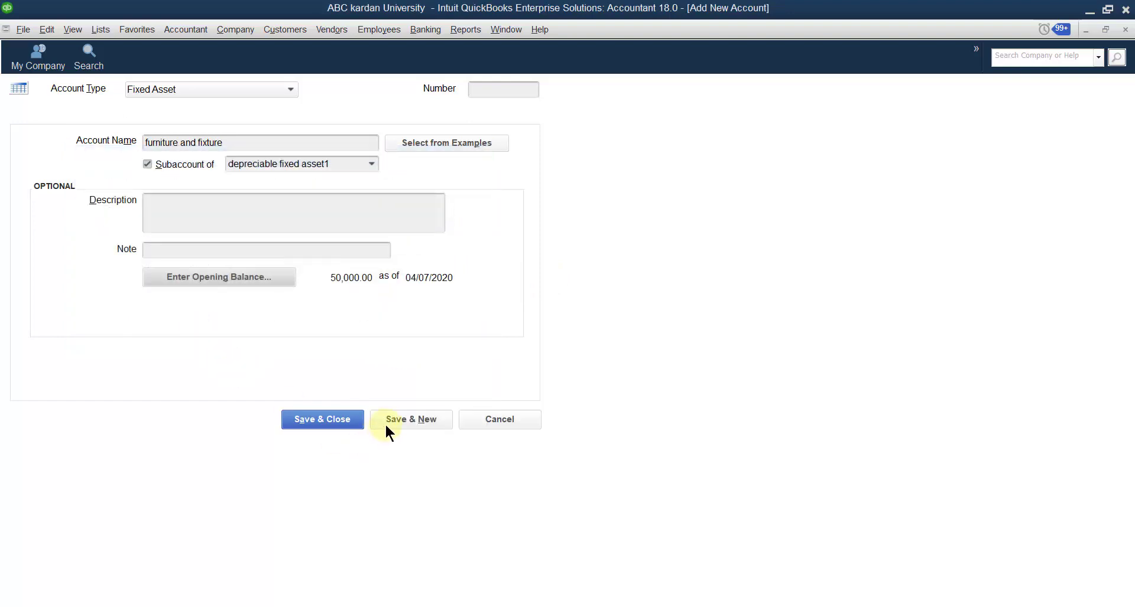
{"action": "left_click", "coordinate": [338, 419]}
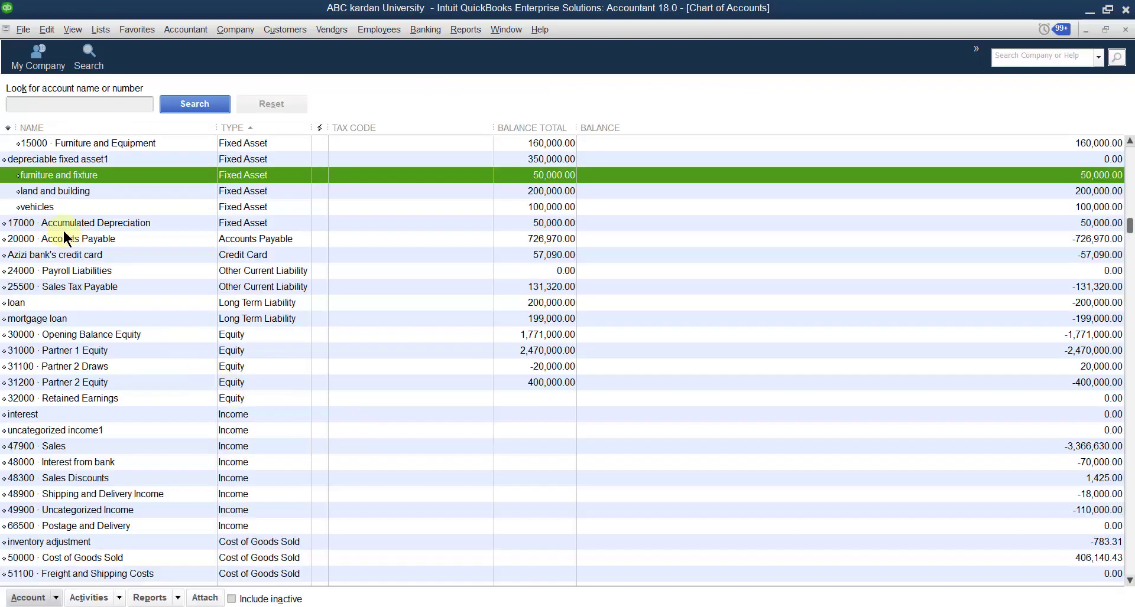
- Start a new account of the Expense type from the chart of accounts
{"action": "scroll", "coordinate": [63, 229], "scroll_direction": "up", "scroll_amount": 2}
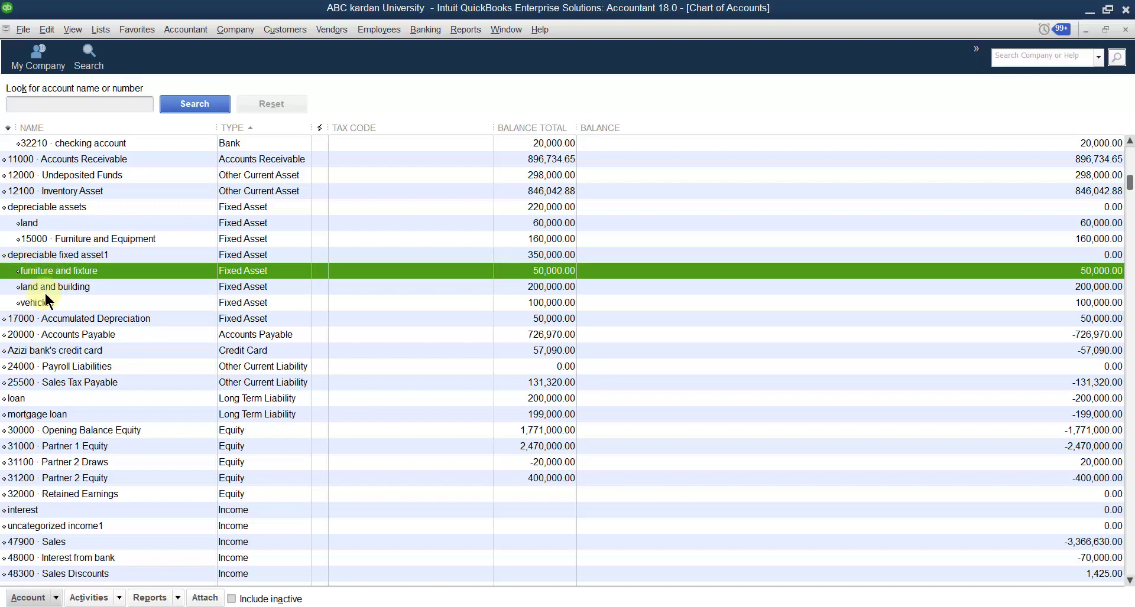
{"action": "right_click", "coordinate": [400, 301]}
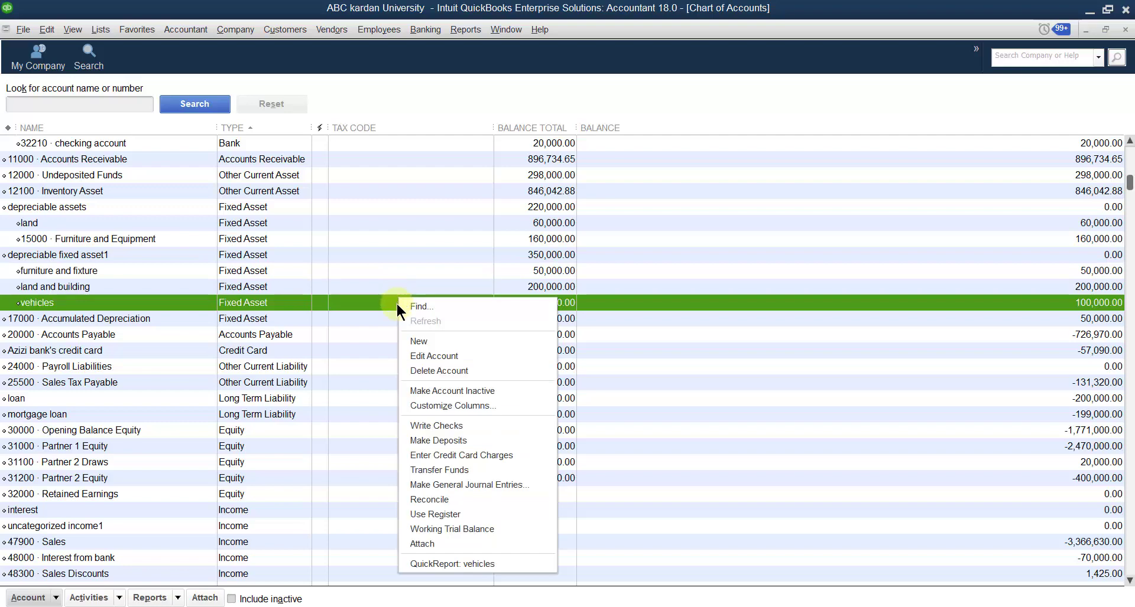
{"action": "left_click", "coordinate": [425, 343]}
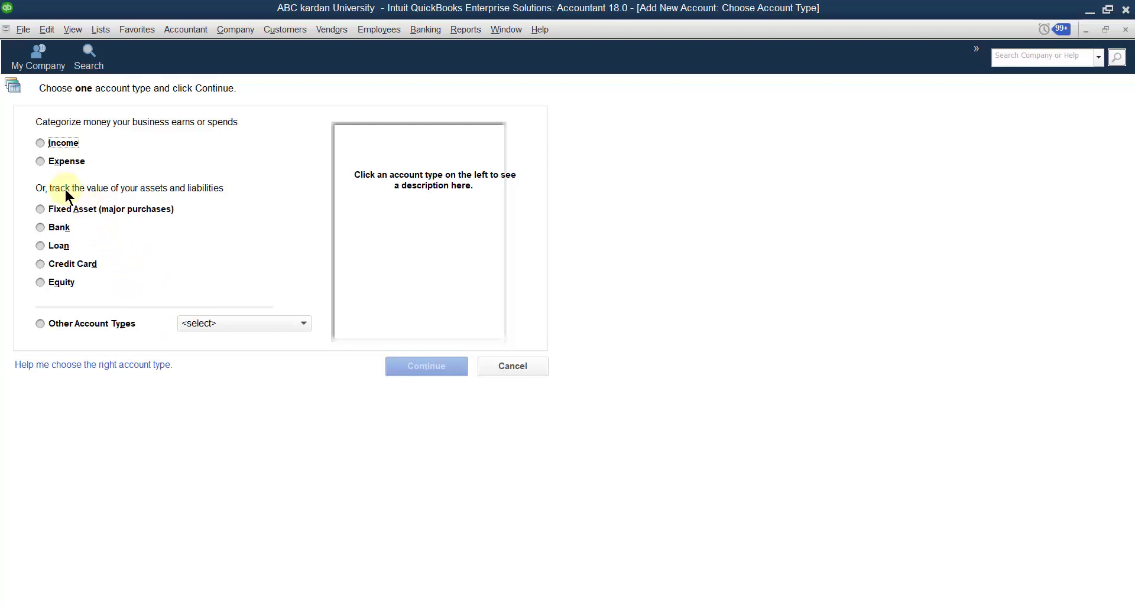
{"action": "left_click", "coordinate": [41, 160]}
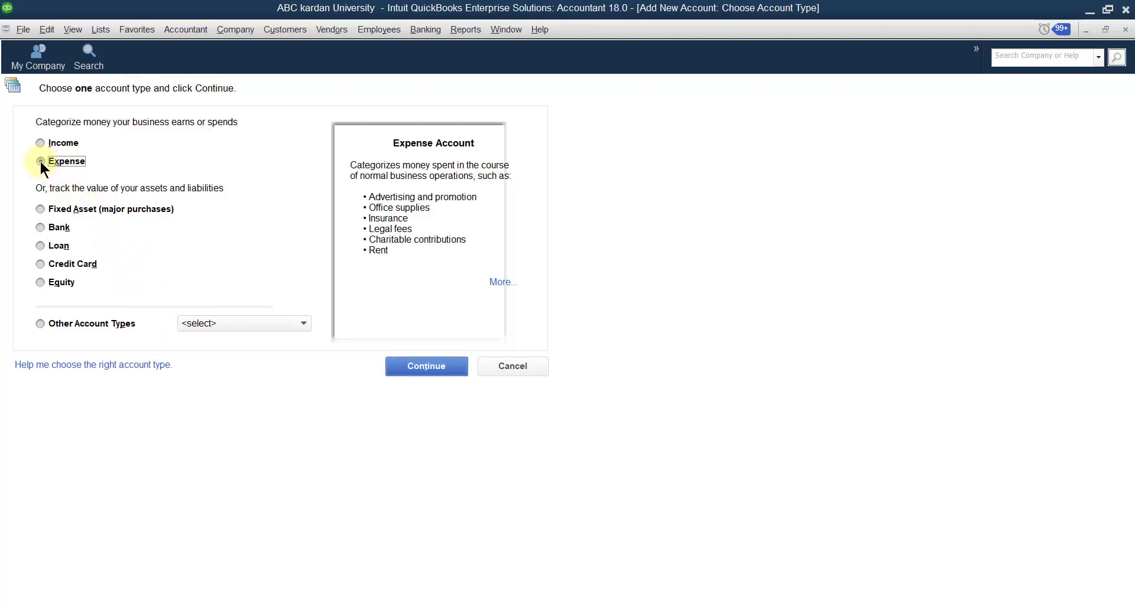
{"action": "left_click", "coordinate": [433, 367]}
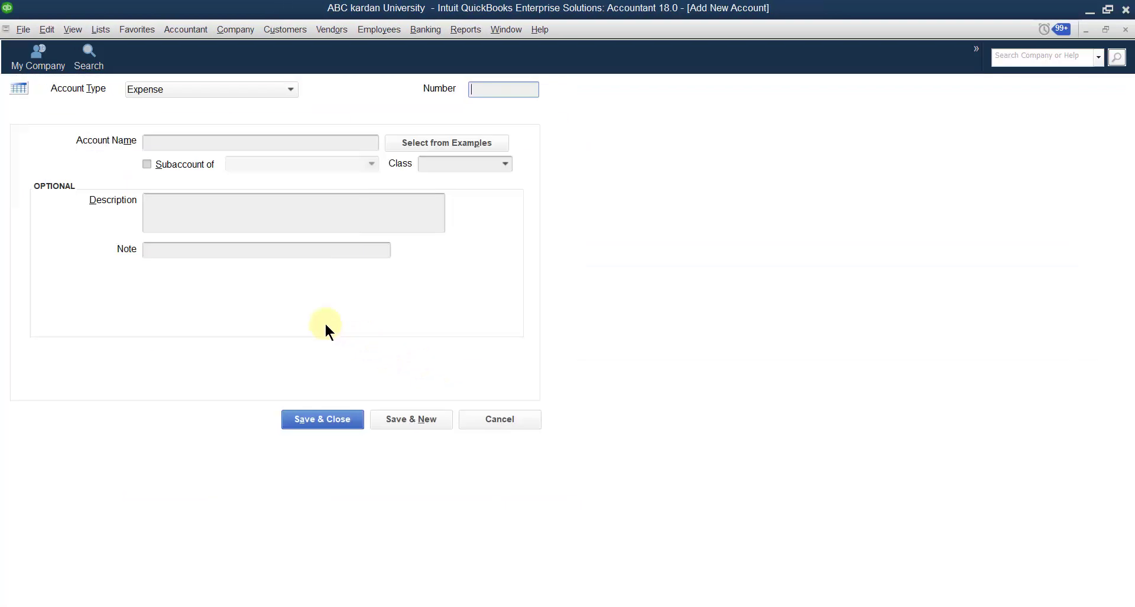
- Name the expense account "total depreciation1" and save it without a class, continuing with a new account
{"action": "left_click", "coordinate": [179, 147]}
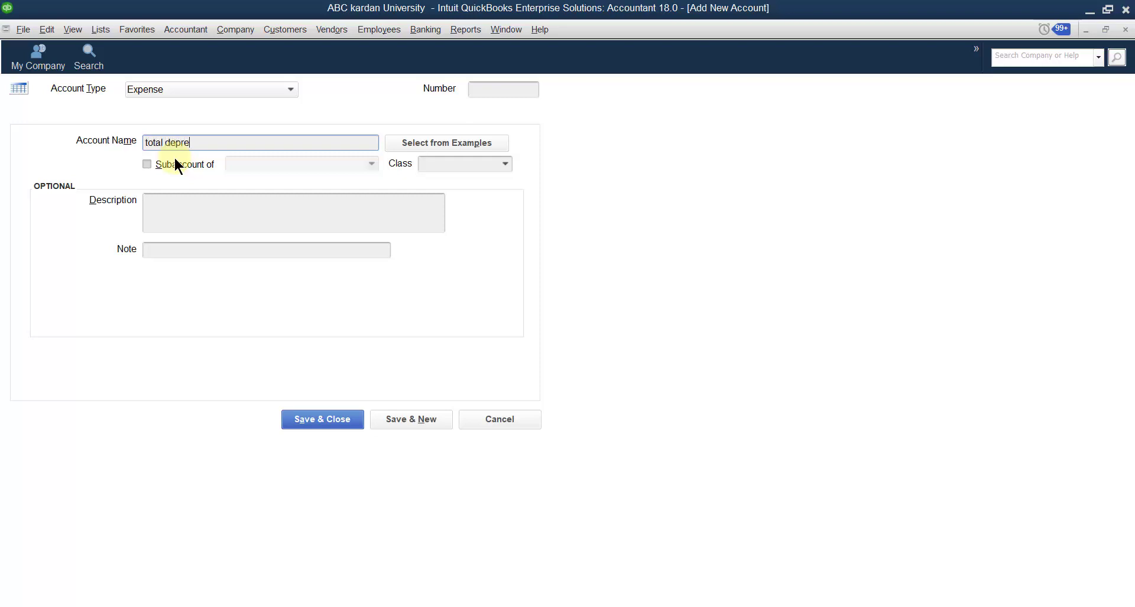
{"action": "type", "text": "total depreciation"}
{"action": "key", "text": "BackSpace"}
{"action": "type", "text": "n1"}
{"action": "left_click", "coordinate": [400, 420]}
{"action": "left_click", "coordinate": [546, 202]}
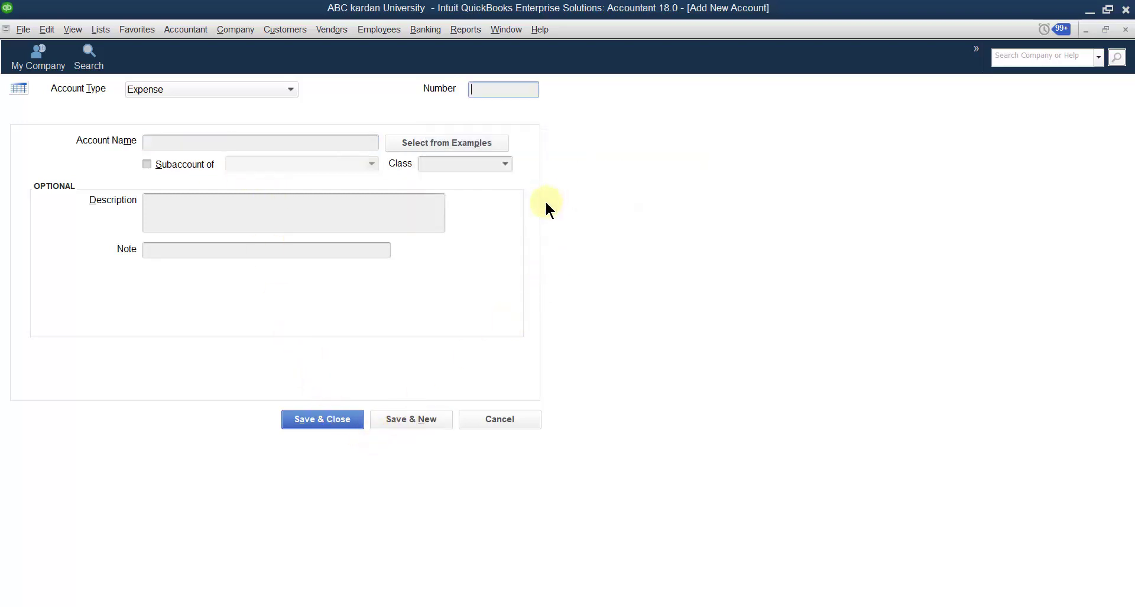
- Name the new expense account "depreciation on L/B"
{"action": "left_click", "coordinate": [213, 144]}
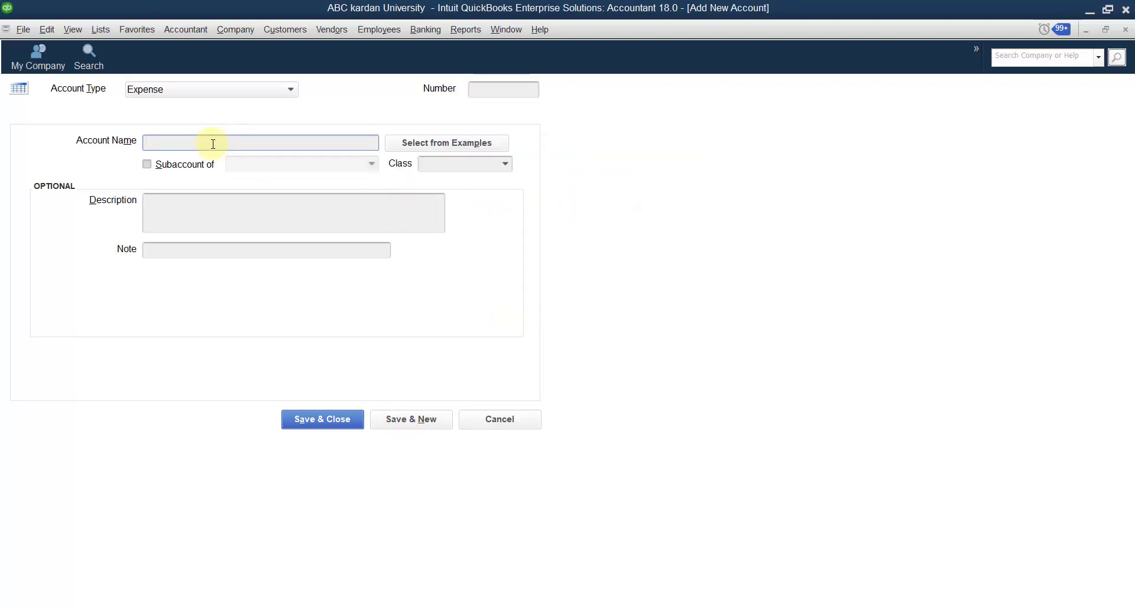
{"action": "type", "text": "depreciation on land and buling"}
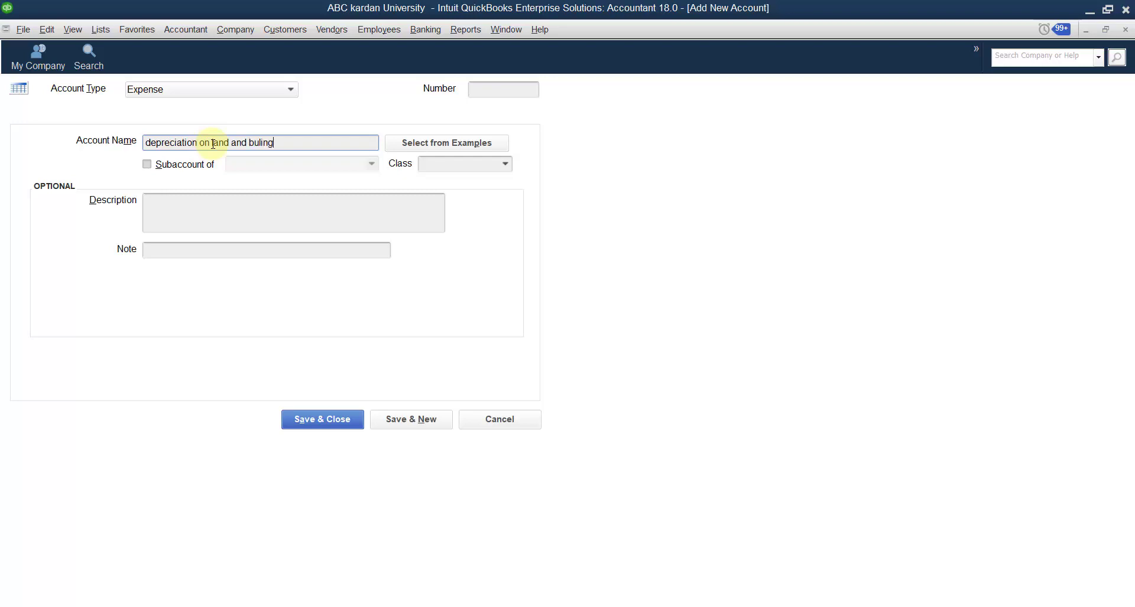
{"action": "key", "text": "BackSpace"}
{"action": "key", "text": "BackSpace"}
{"action": "key", "text": "BackSpace"}
{"action": "type", "text": "i"}
{"action": "type", "text": "n"}
{"action": "key", "text": "BackSpace"}
{"action": "key", "text": "BackSpace"}
{"action": "key", "text": "BackSpace"}
{"action": "key", "text": "BackSpace"}
{"action": "key", "text": "BackSpace"}
{"action": "key", "text": "BackSpace"}
{"action": "key", "text": "BackSpace"}
{"action": "key", "text": "BackSpace"}
{"action": "key", "text": "BackSpace"}
{"action": "key", "text": "BackSpace"}
{"action": "key", "text": "BackSpace"}
{"action": "key", "text": "BackSpace"}
{"action": "key", "text": "BackSpace"}
{"action": "key", "text": "BackSpace"}
{"action": "type", "text": "P"}
{"action": "key", "text": "BackSpace"}
{"action": "type", "text": "L/B"}
{"action": "key", "text": "Tab"}
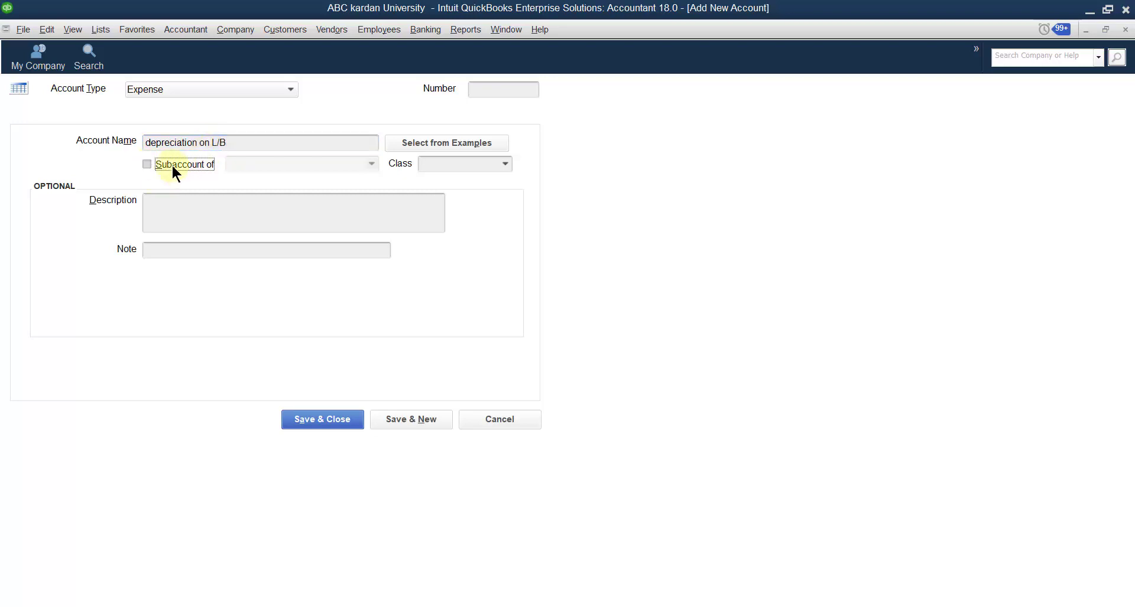
- Make depreciation on L/B a subaccount of total depreciation1 and save it without a class, continuing with a new account
{"action": "left_click", "coordinate": [149, 163]}
{"action": "left_click", "coordinate": [372, 164]}
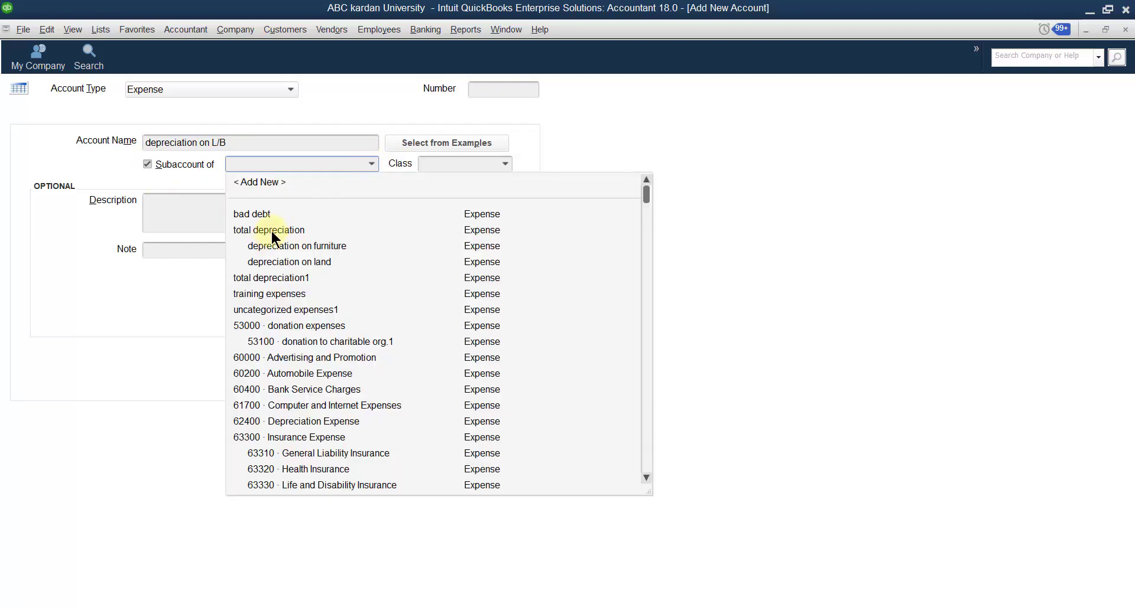
{"action": "left_click", "coordinate": [295, 277]}
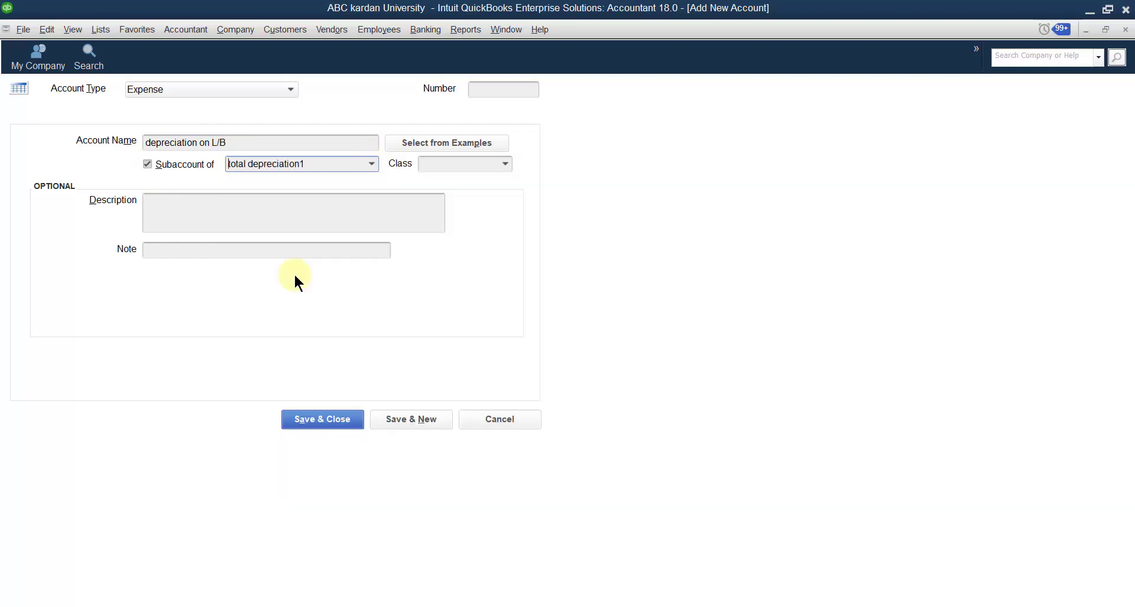
{"action": "left_click", "coordinate": [395, 416]}
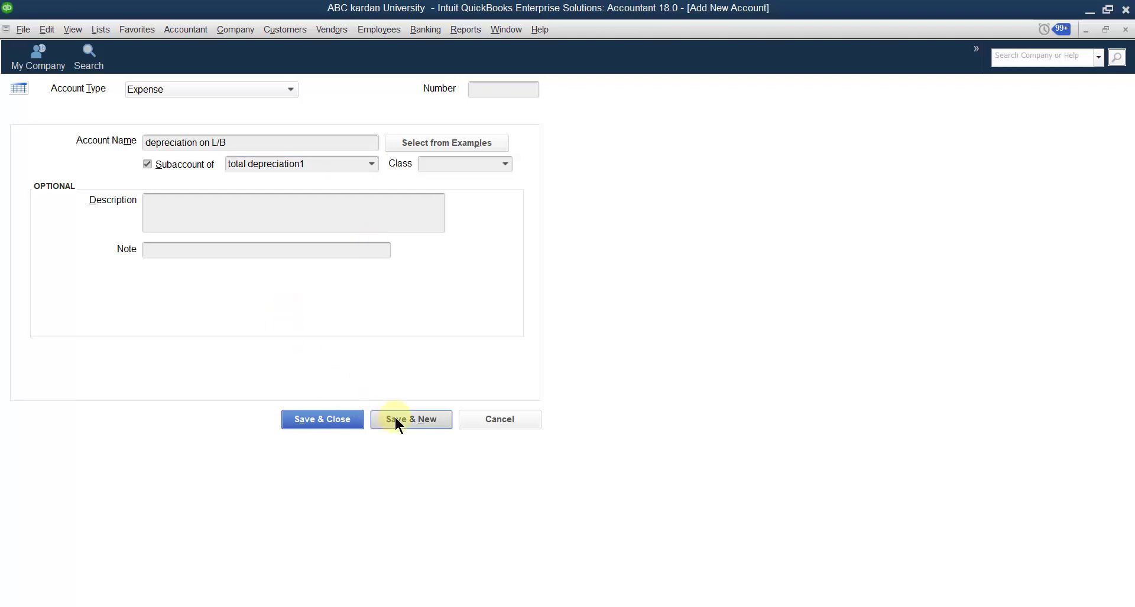
{"action": "left_click", "coordinate": [503, 204]}
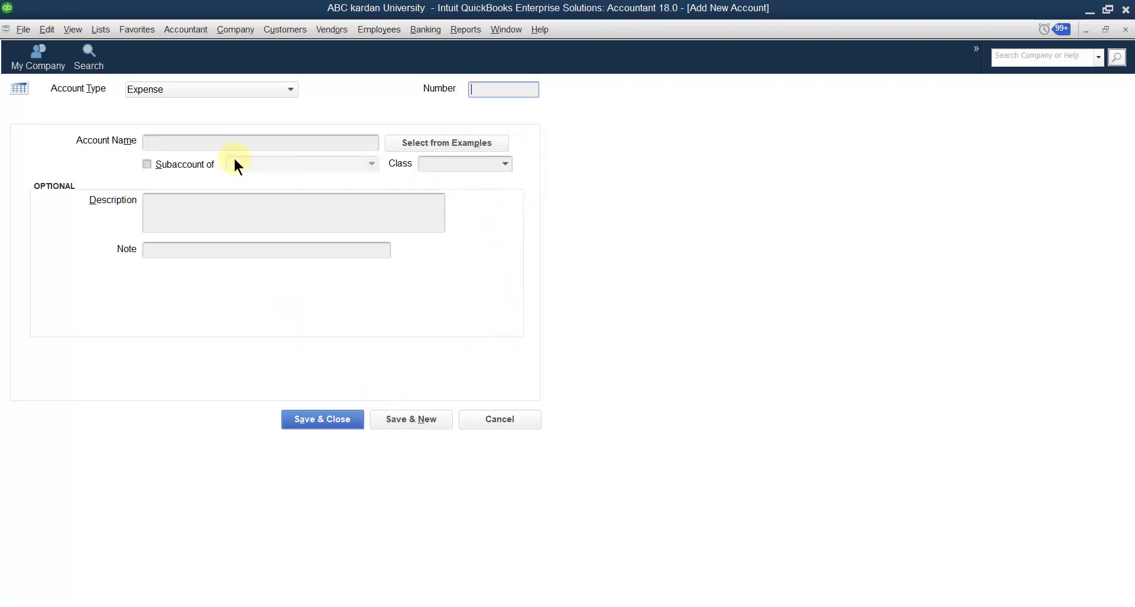
- Add the expense account "depreciation on vehicles" as a subaccount of total depreciation1, saving it without a class and continuing with a new account
{"action": "left_click", "coordinate": [221, 146]}
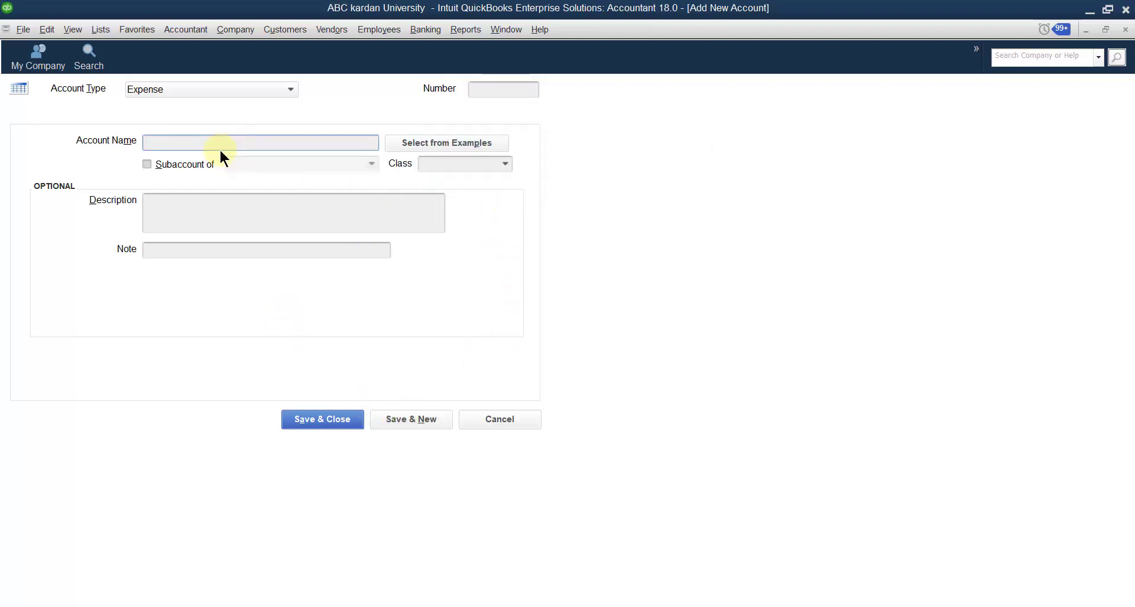
{"action": "type", "text": "depreciation on vehicles"}
{"action": "left_click", "coordinate": [147, 165]}
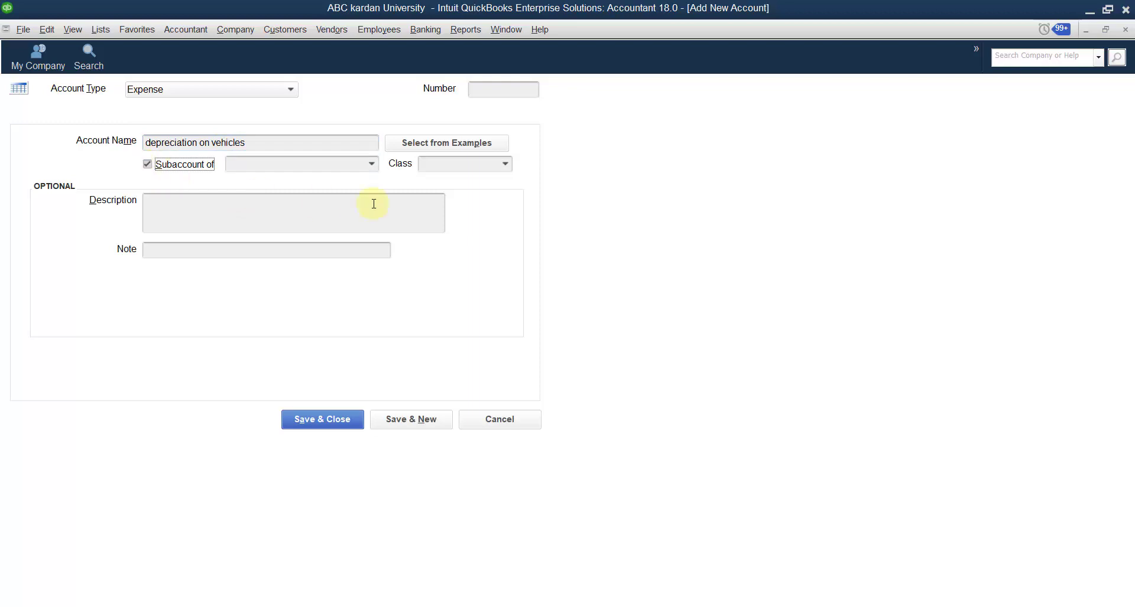
{"action": "left_click", "coordinate": [370, 165]}
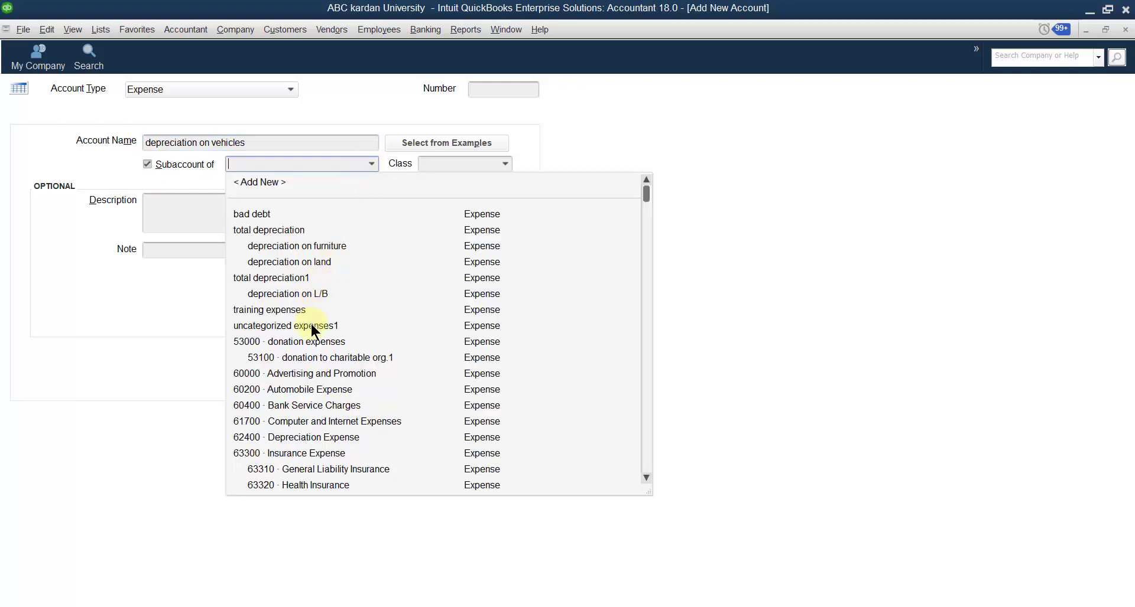
{"action": "left_click", "coordinate": [280, 278]}
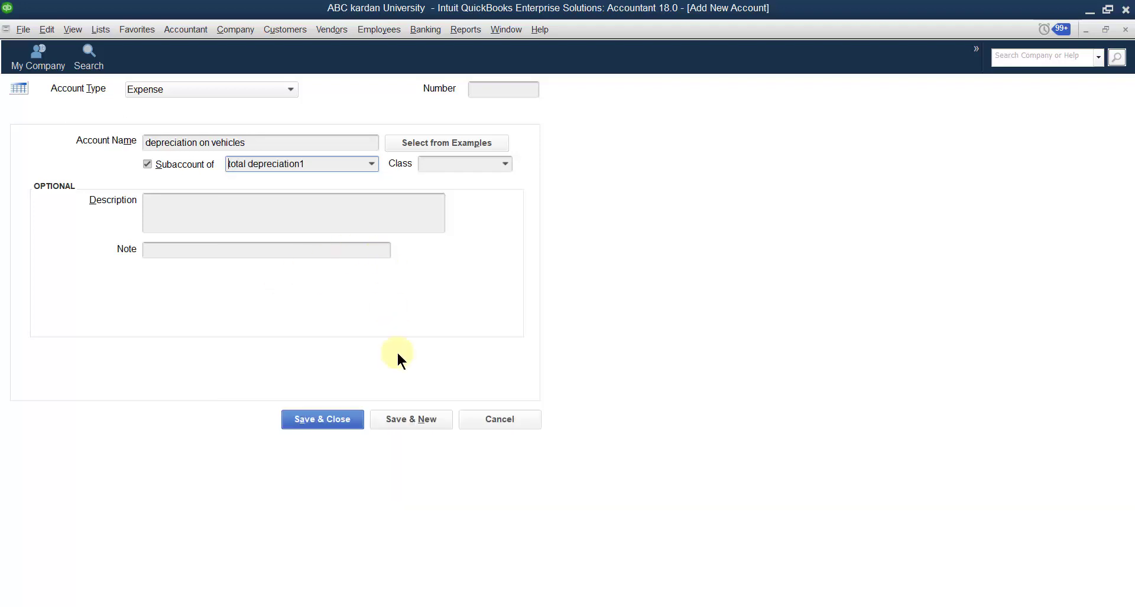
{"action": "left_click", "coordinate": [412, 422]}
{"action": "left_click", "coordinate": [515, 204]}
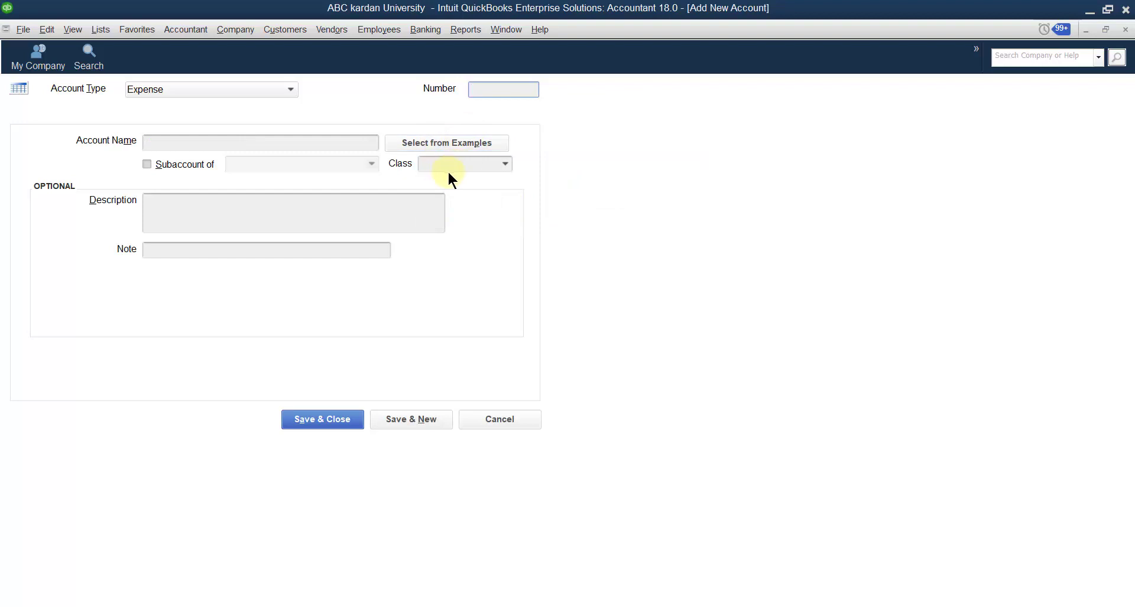
- Add the expense account "dep. on furniture and fixture" as a subaccount of total depreciation1, then save without a class and close the form
{"action": "left_click", "coordinate": [224, 144]}
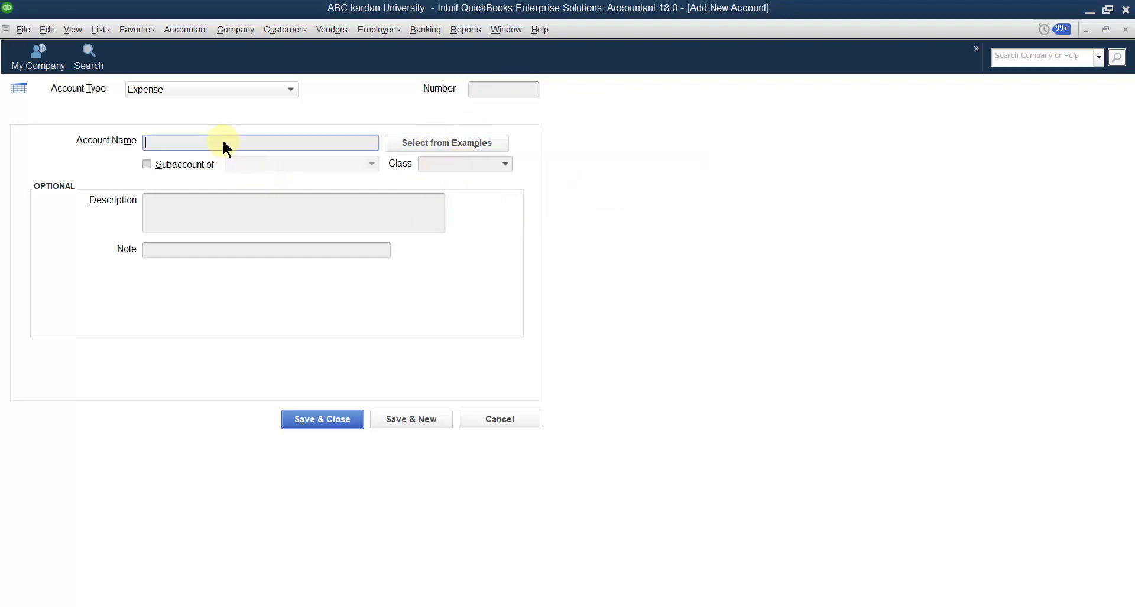
{"action": "type", "text": "dep. on furniture and fixture"}
{"action": "left_click", "coordinate": [147, 165]}
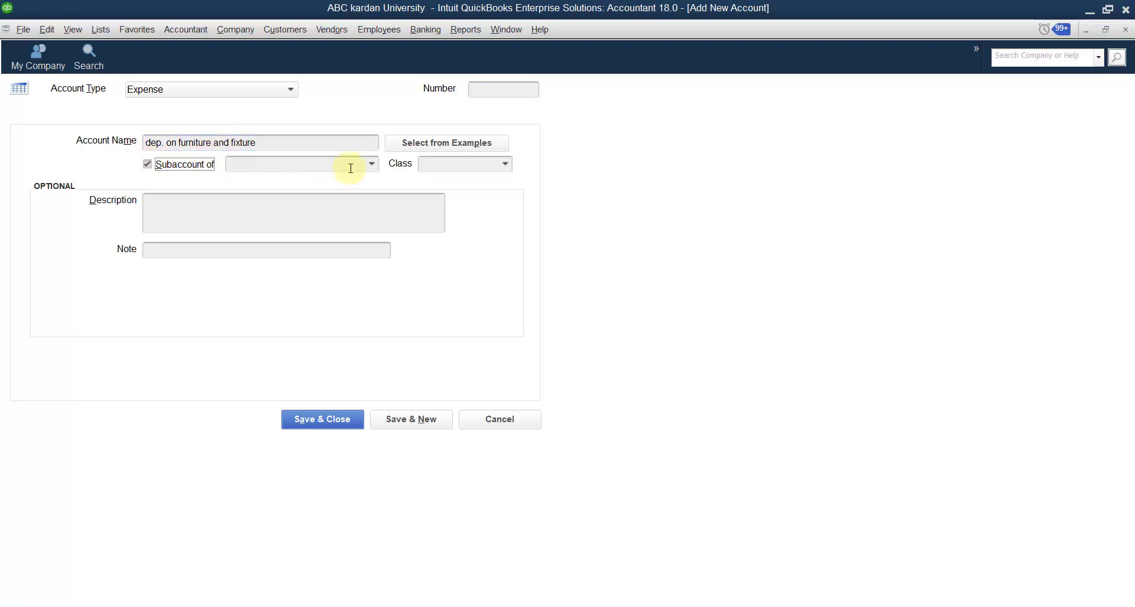
{"action": "left_click", "coordinate": [371, 165]}
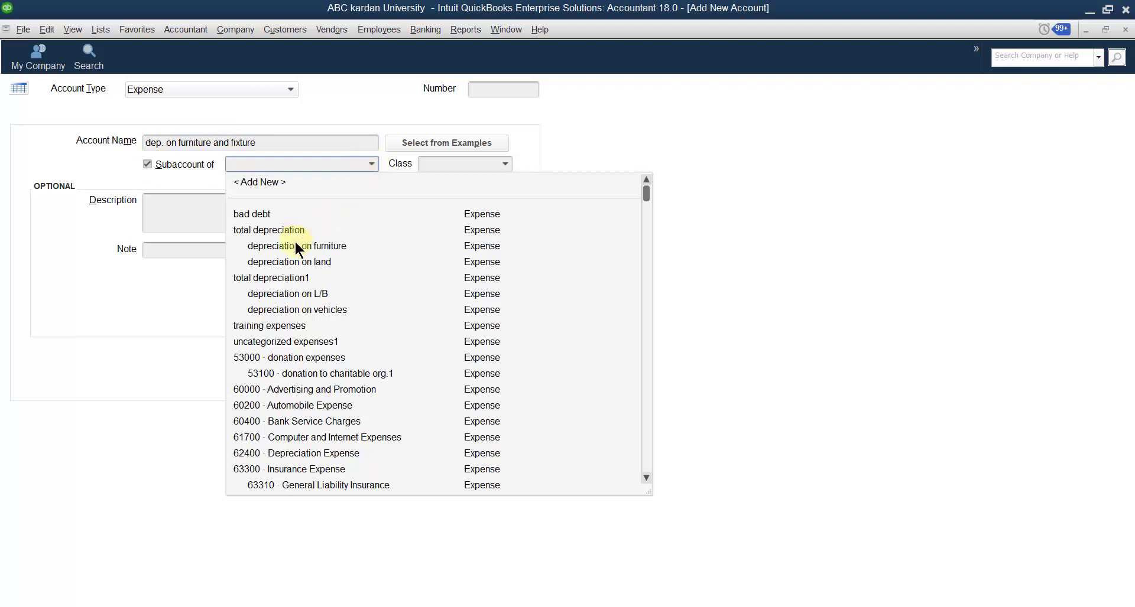
{"action": "left_click", "coordinate": [286, 278]}
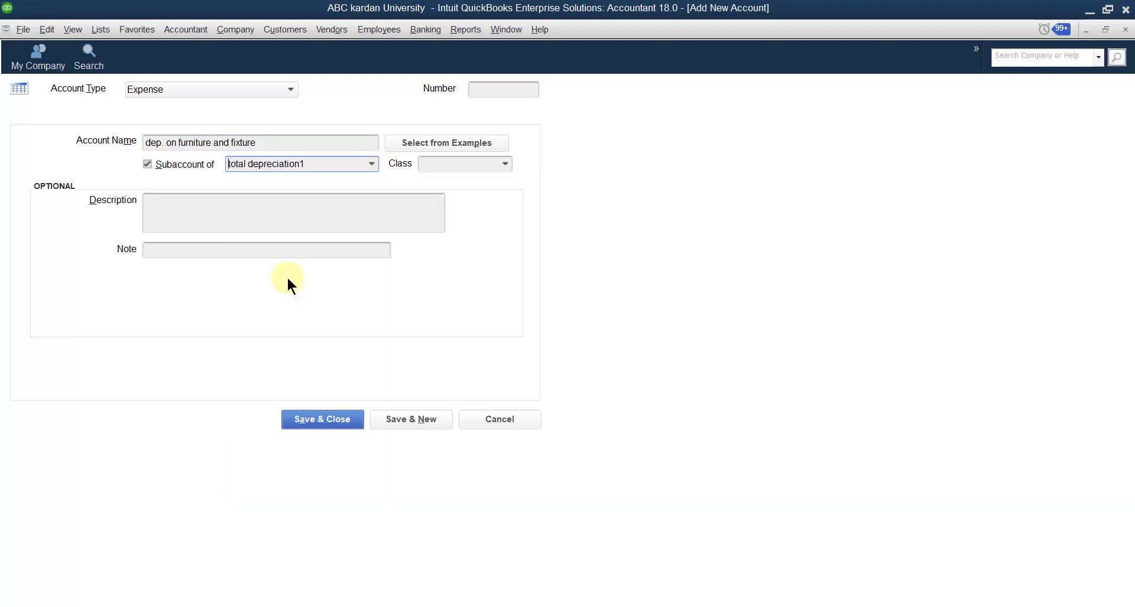
{"action": "left_click", "coordinate": [343, 419]}
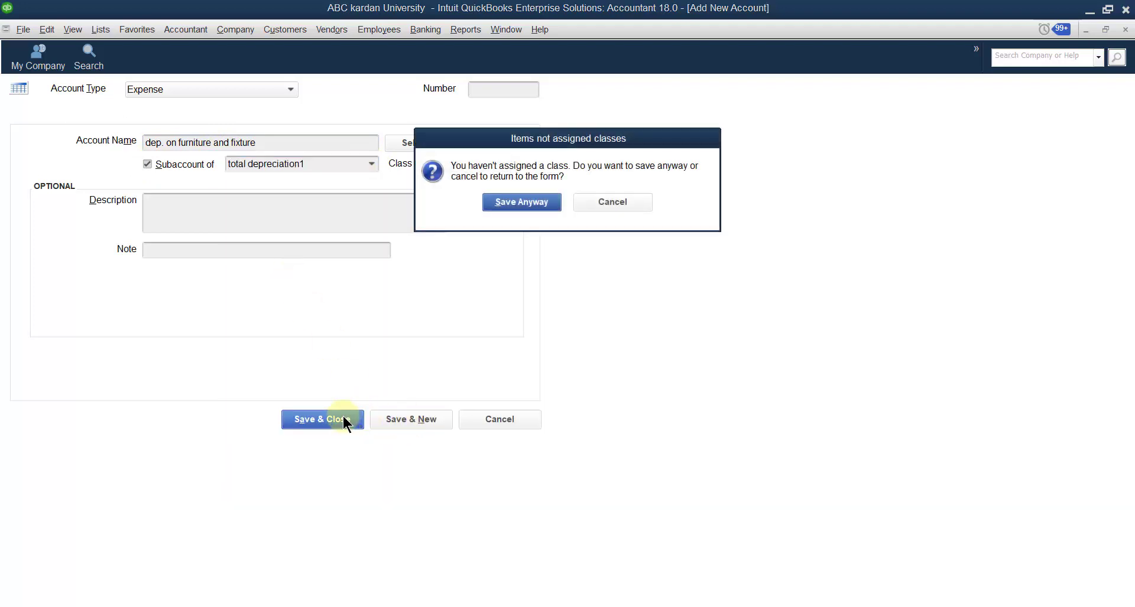
{"action": "left_click", "coordinate": [526, 202]}
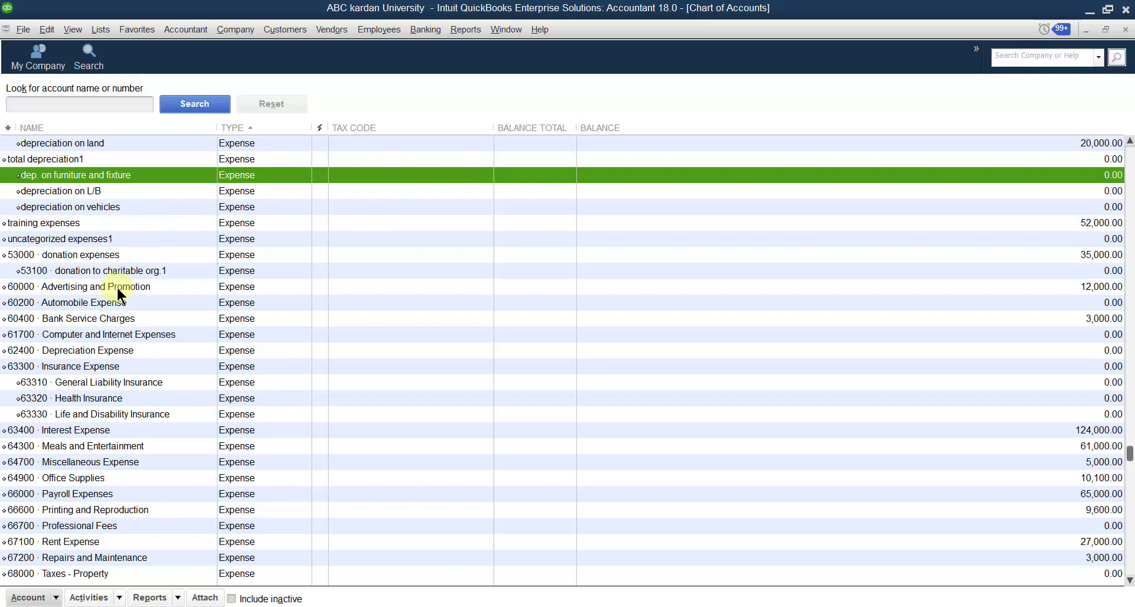
- Review the balances of the furniture and fixture, land and building, and vehicles accounts under depreciable fixed asset1
{"action": "scroll", "coordinate": [116, 286], "scroll_direction": "up", "scroll_amount": 6}
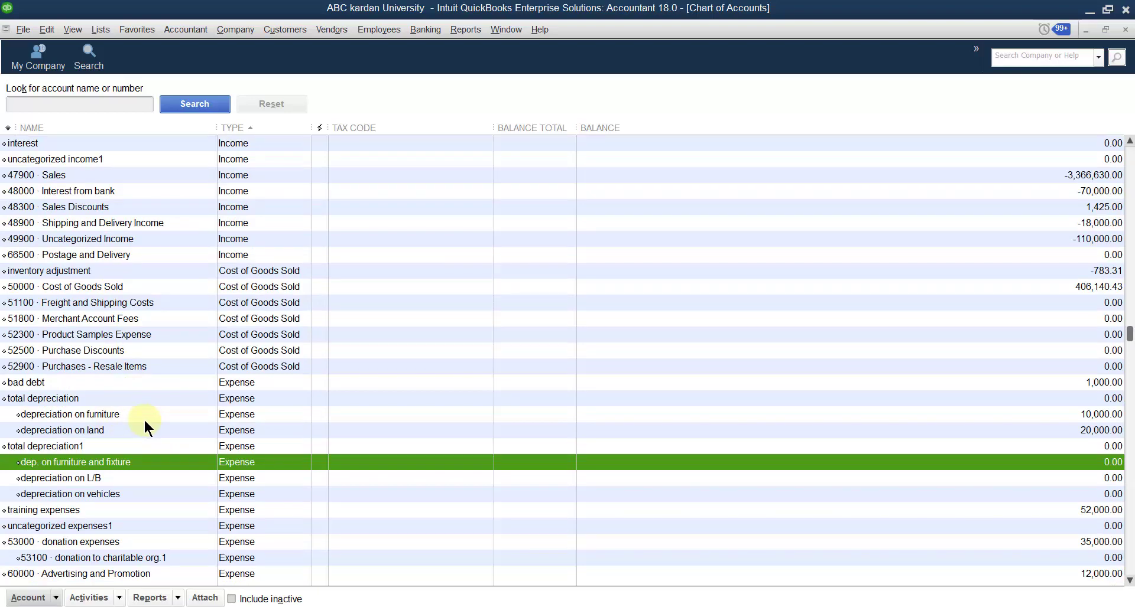
{"action": "scroll", "coordinate": [144, 418], "scroll_direction": "up", "scroll_amount": 9}
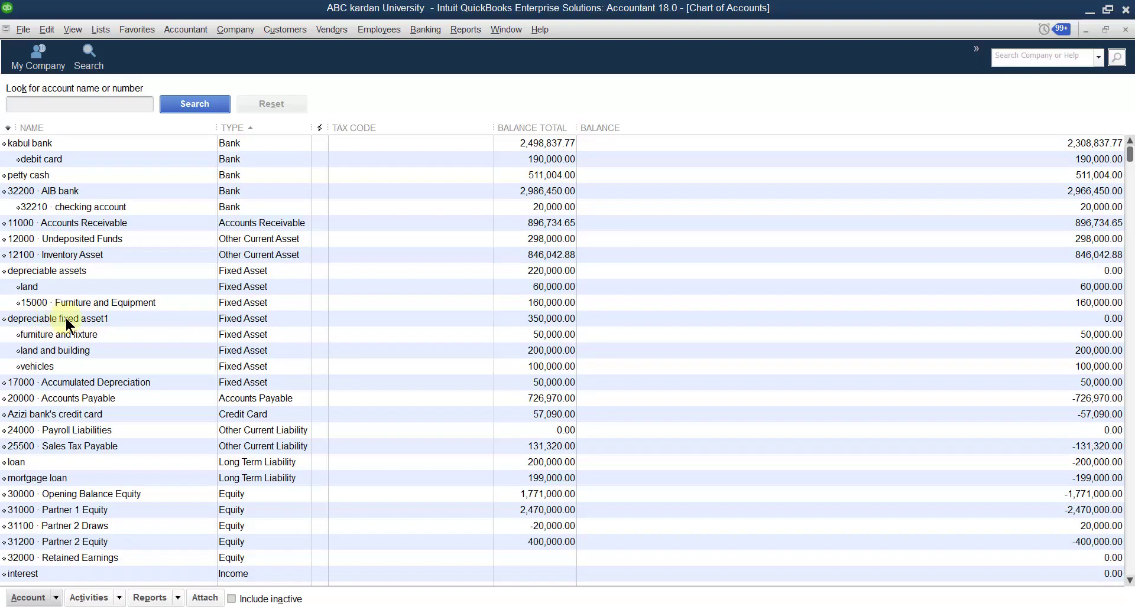
{"action": "left_click", "coordinate": [94, 334]}
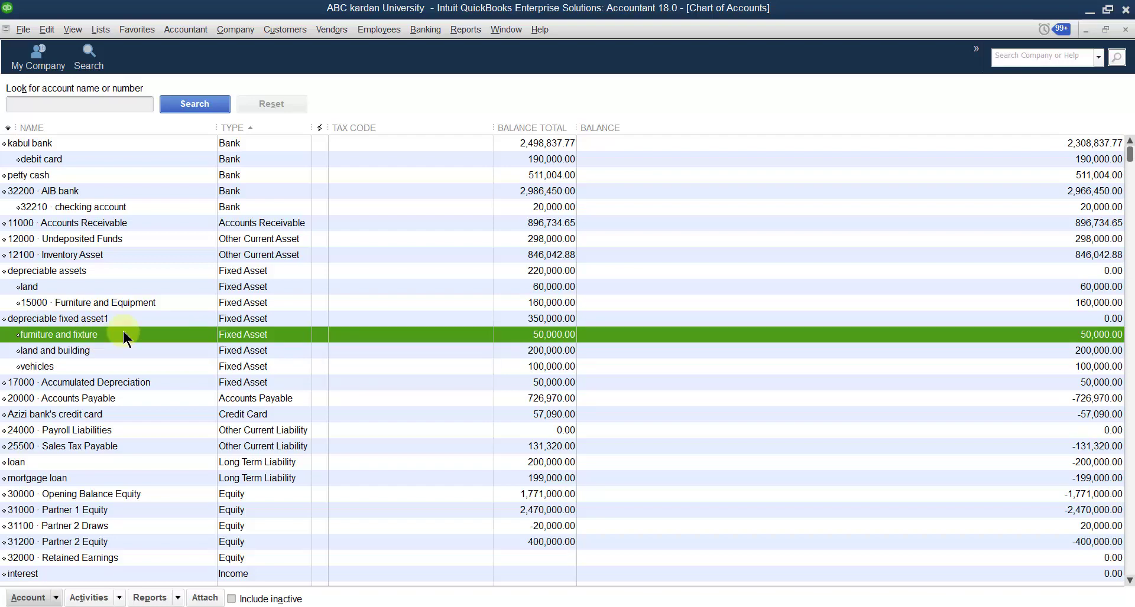
{"action": "left_click", "coordinate": [93, 349]}
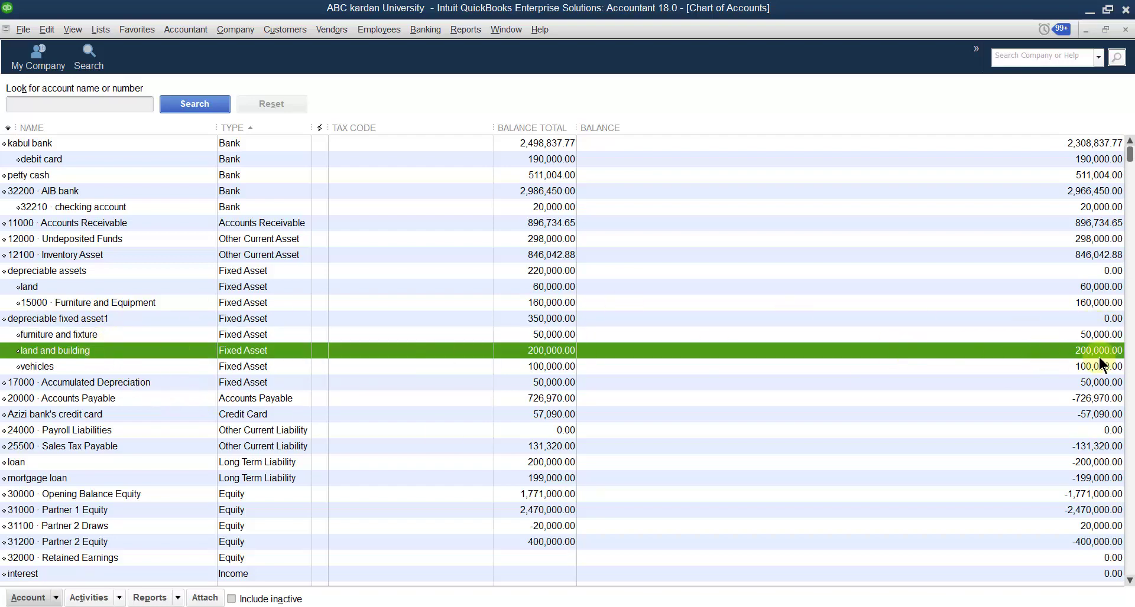
{"action": "left_click", "coordinate": [69, 369]}
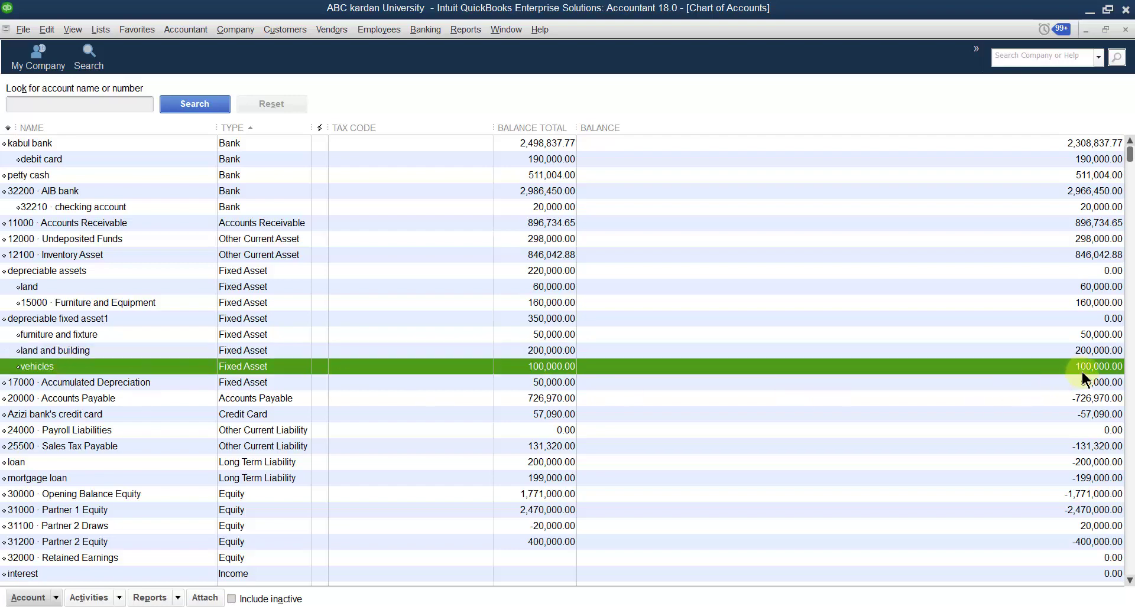
- Start a general journal entry whose first line debits furniture and fixture under depreciable fixed asset1 with 10,000
{"action": "left_click", "coordinate": [234, 31]}
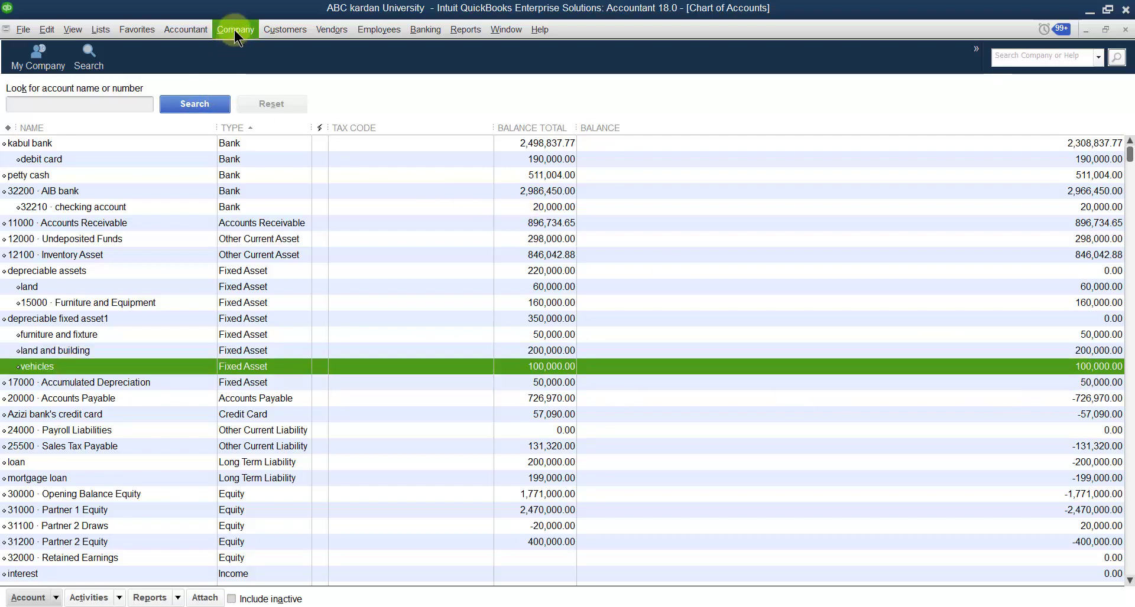
{"action": "left_click", "coordinate": [292, 303]}
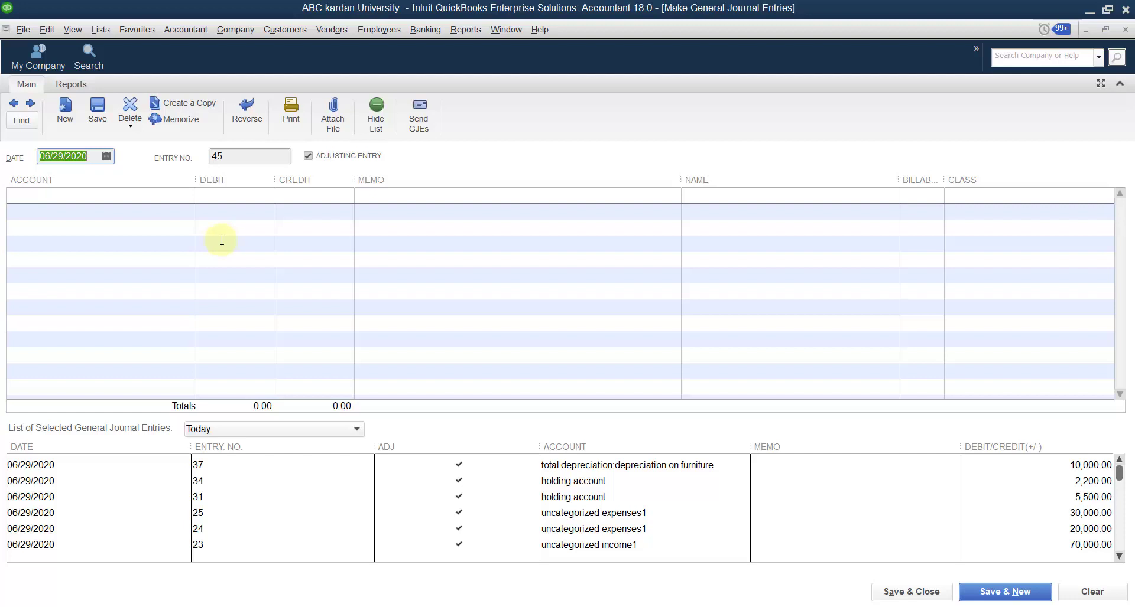
{"action": "left_click", "coordinate": [176, 196]}
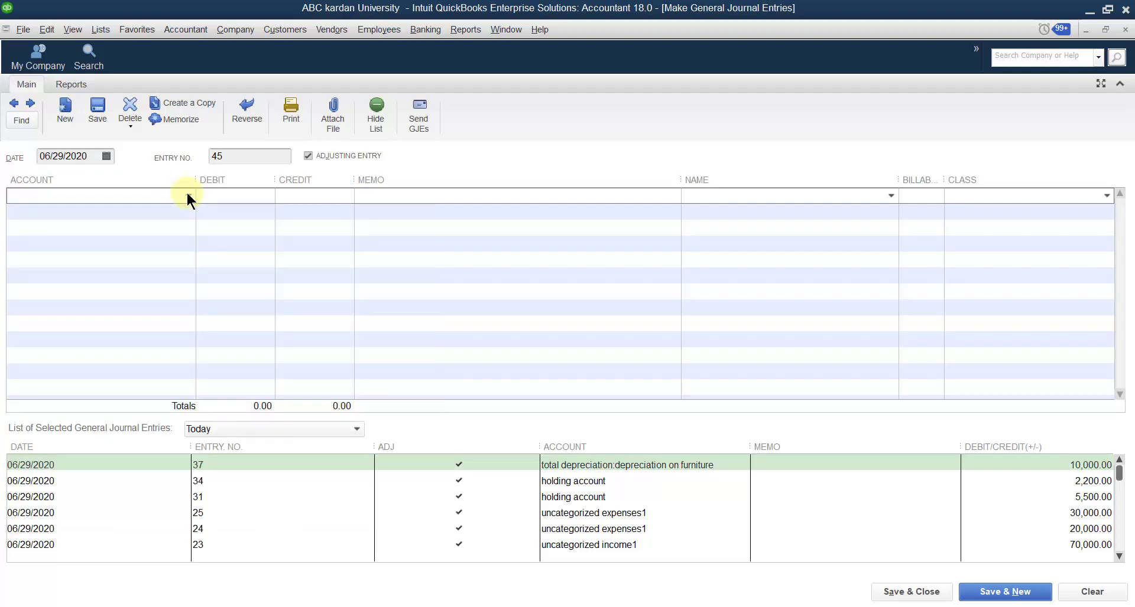
{"action": "left_click", "coordinate": [186, 194]}
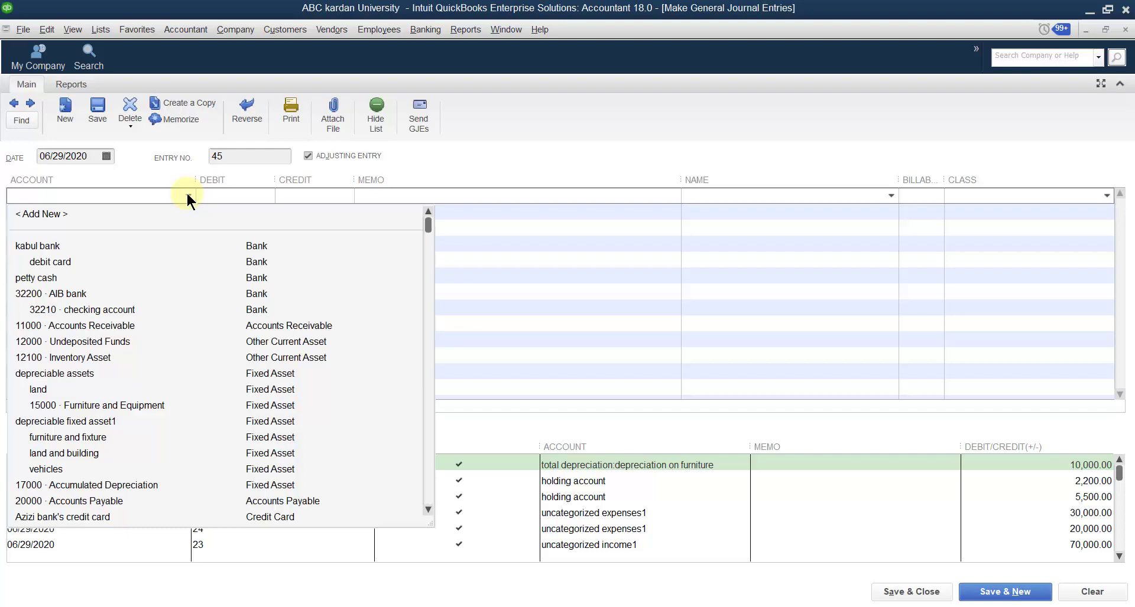
{"action": "type", "text": "depreciable assets"}
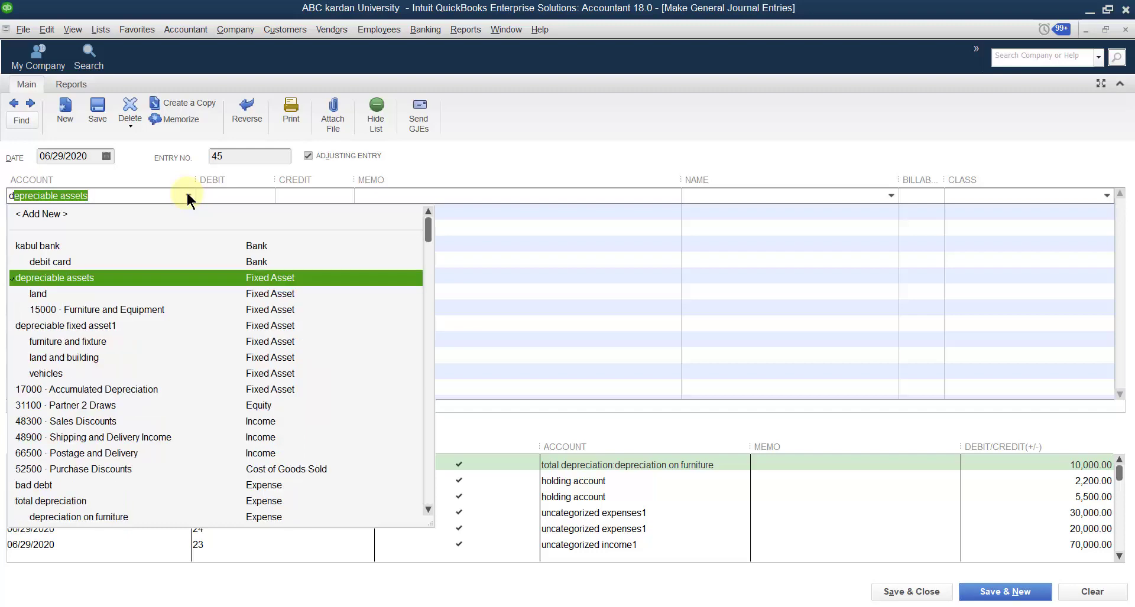
{"action": "left_click", "coordinate": [89, 342]}
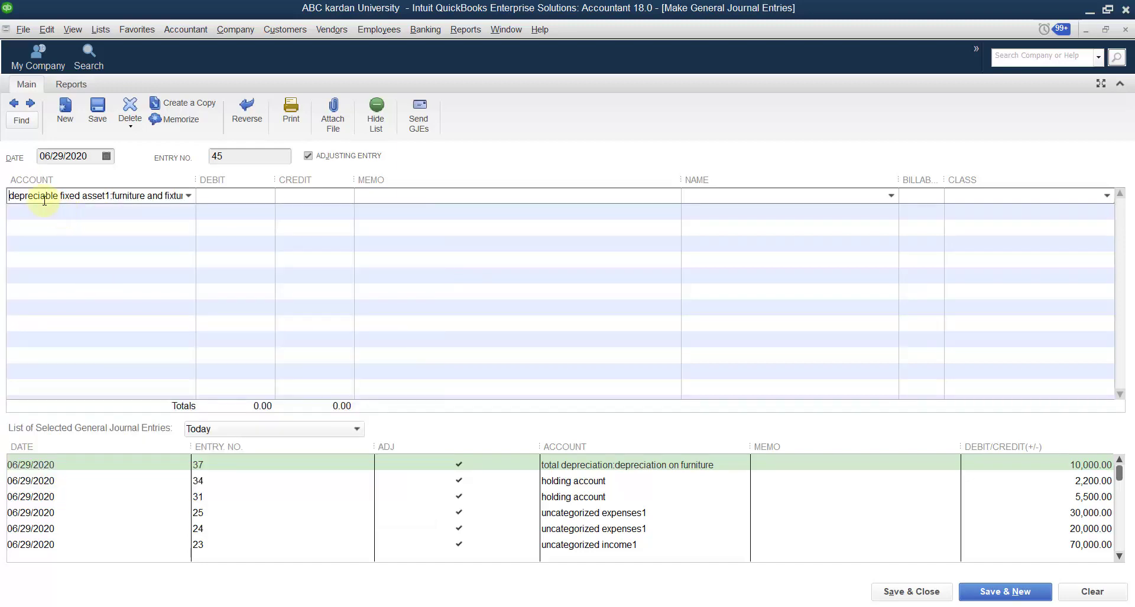
{"action": "left_click", "coordinate": [221, 199]}
{"action": "type", "text": "10000"}
- Assign the 10,000 credit on the second line to furniture and fixture under depreciable fixed asset1
{"action": "left_click", "coordinate": [185, 211]}
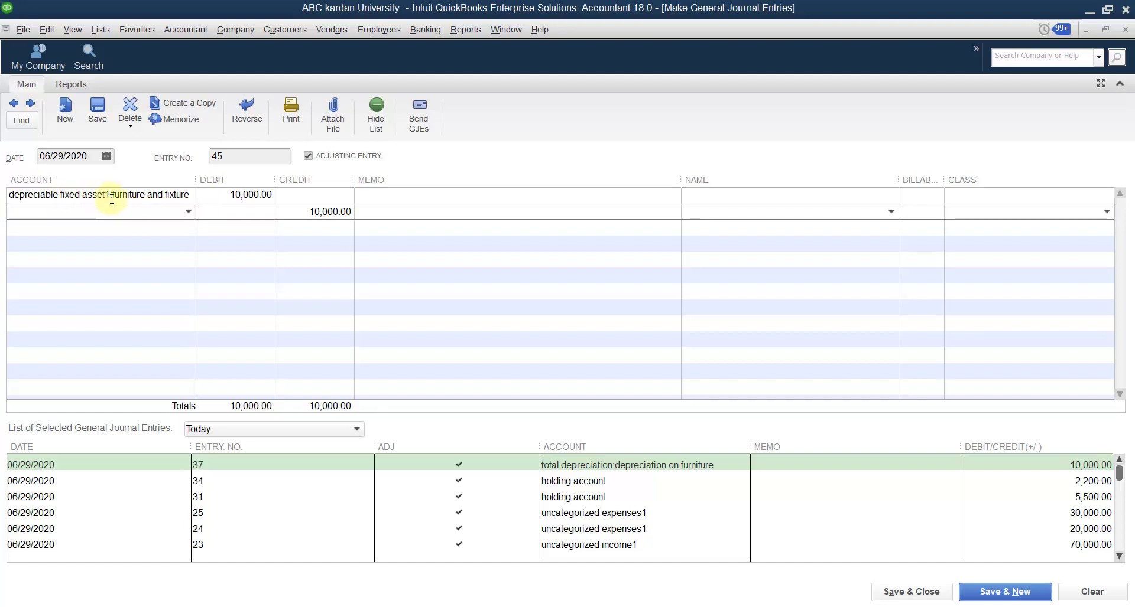
{"action": "left_click", "coordinate": [188, 212]}
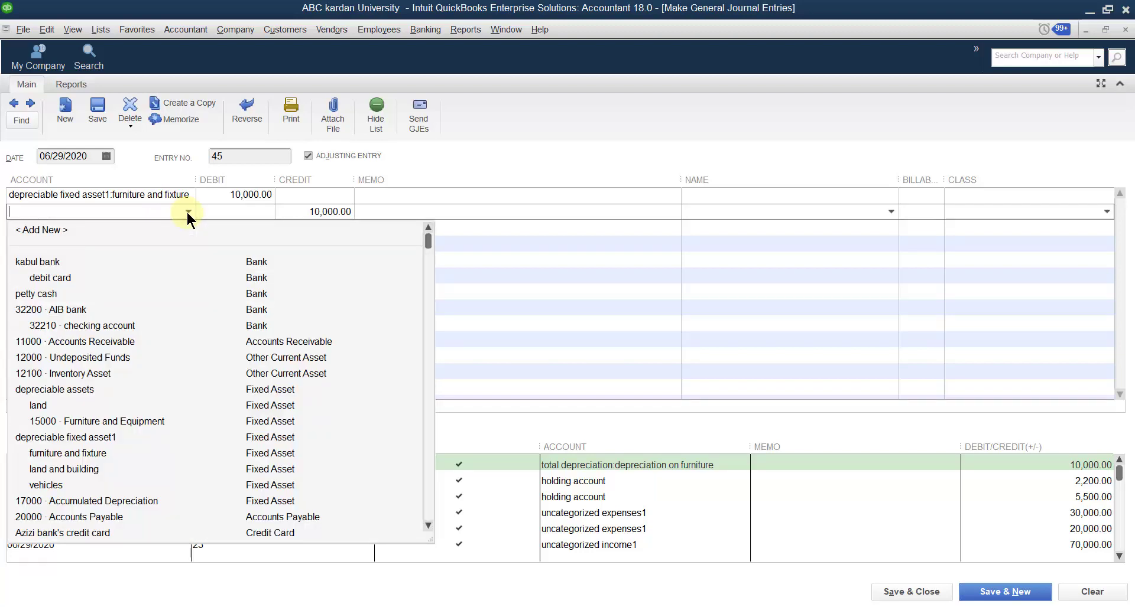
{"action": "type", "text": "depreciable assets"}
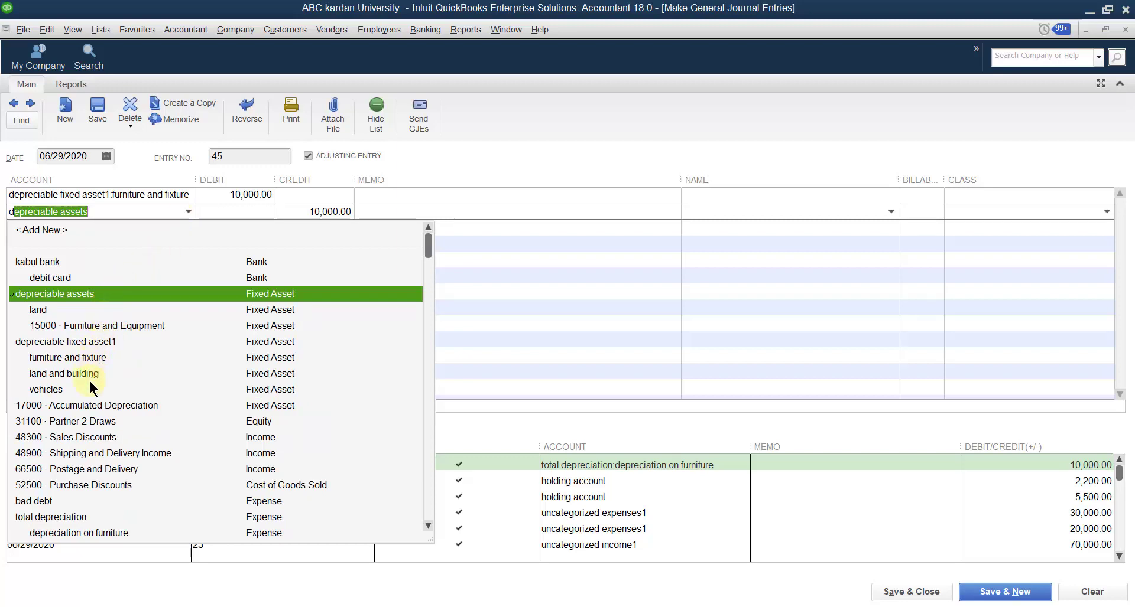
{"action": "left_click", "coordinate": [97, 359]}
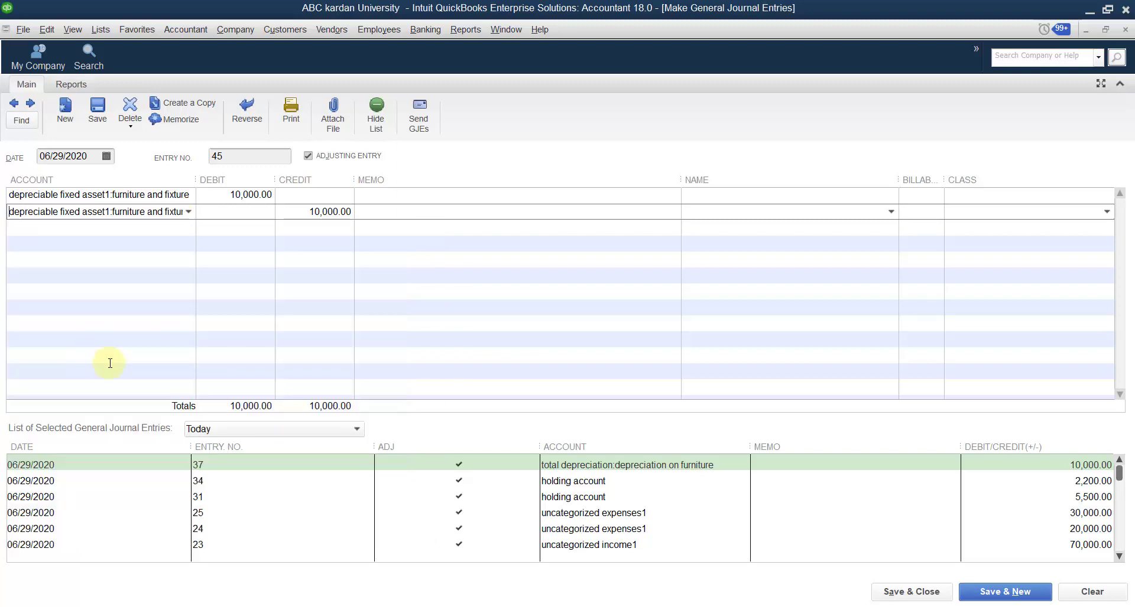
- Set the third journal line's account to depreciation on L/B under total depreciation1
{"action": "left_click", "coordinate": [170, 227]}
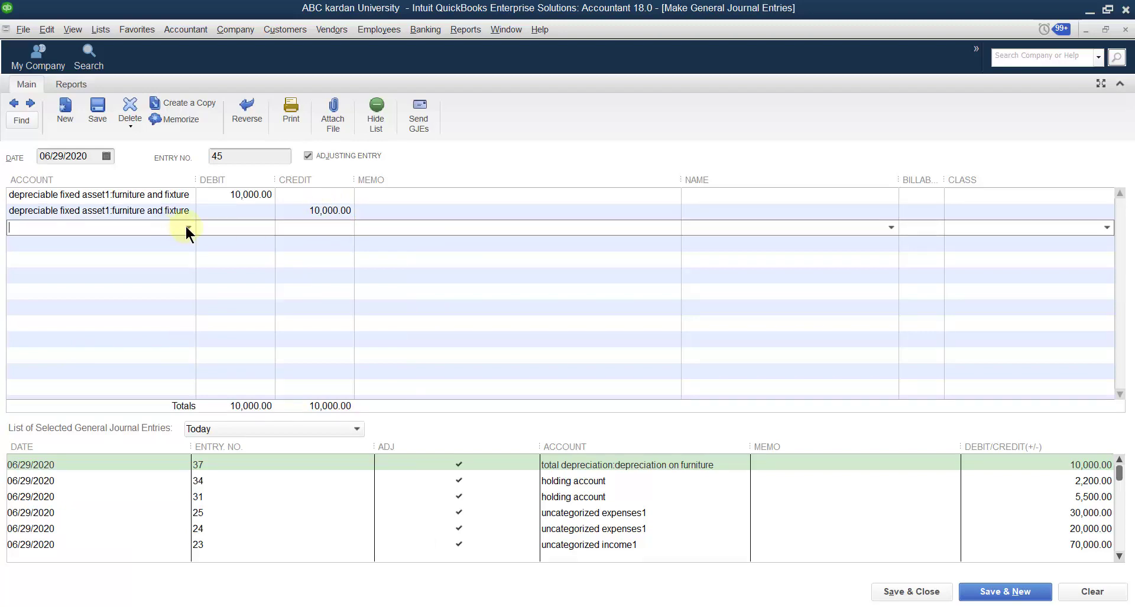
{"action": "left_click", "coordinate": [186, 228]}
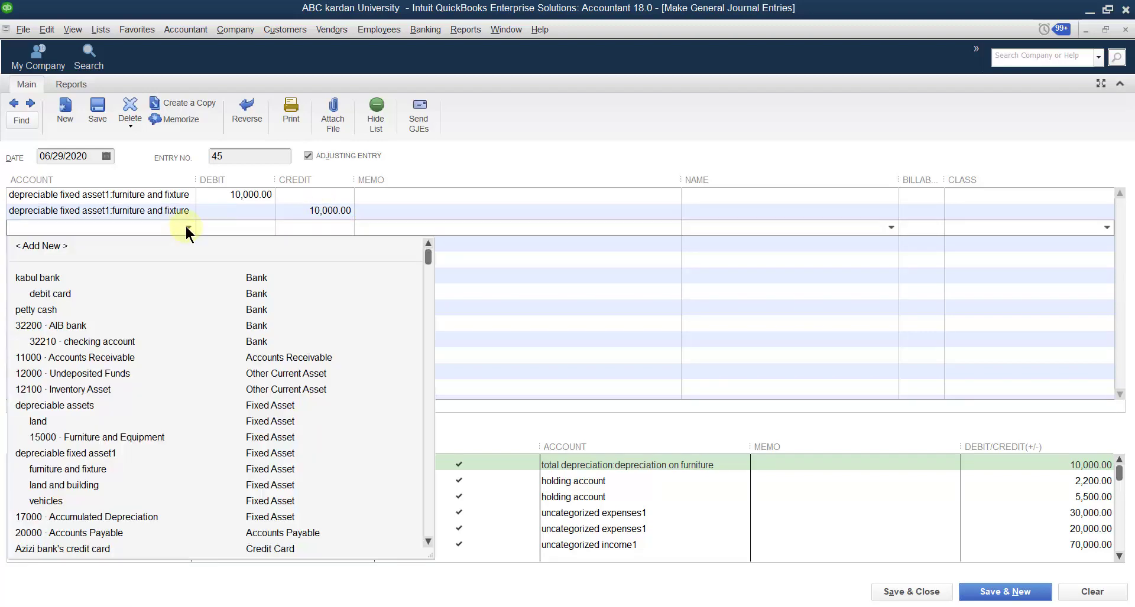
{"action": "type", "text": "d"}
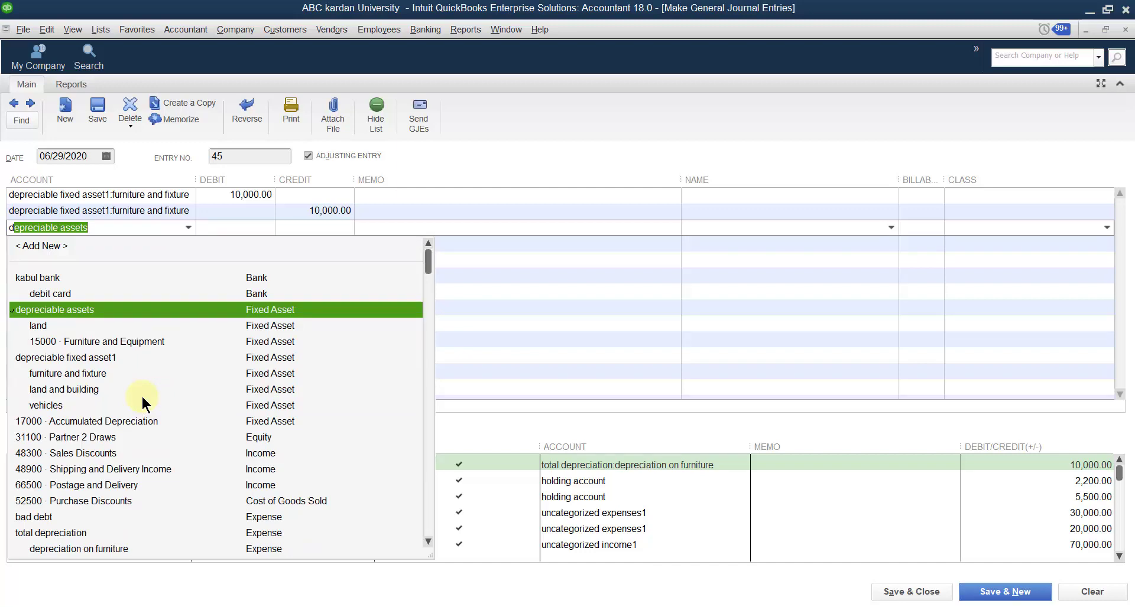
{"action": "key", "text": "BackSpace"}
{"action": "key", "text": "BackSpace"}
{"action": "type", "text": "total"}
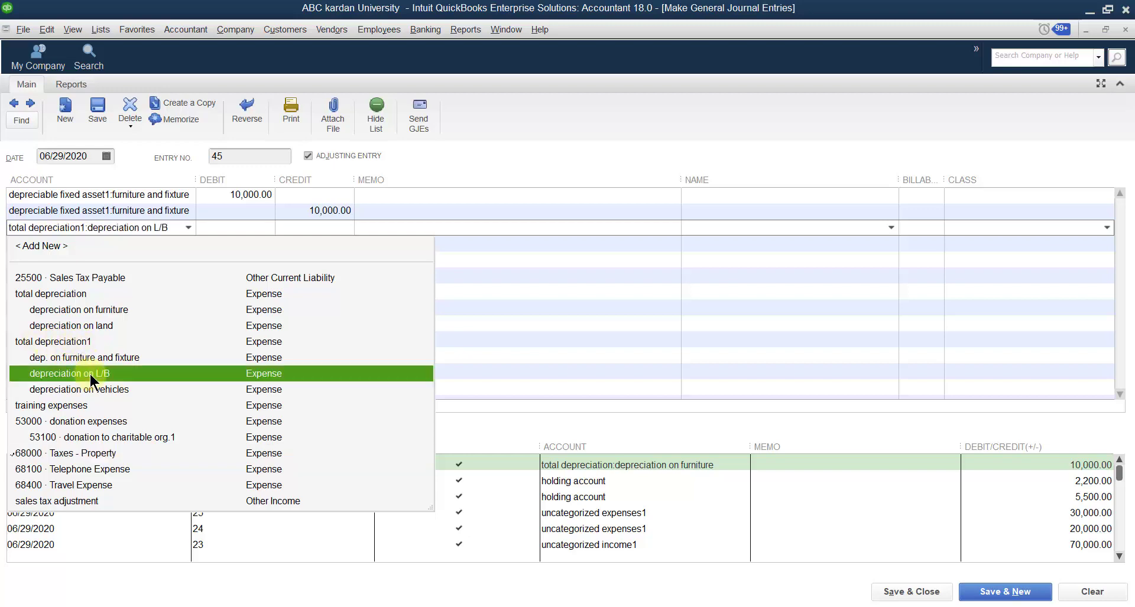
{"action": "left_click", "coordinate": [90, 372]}
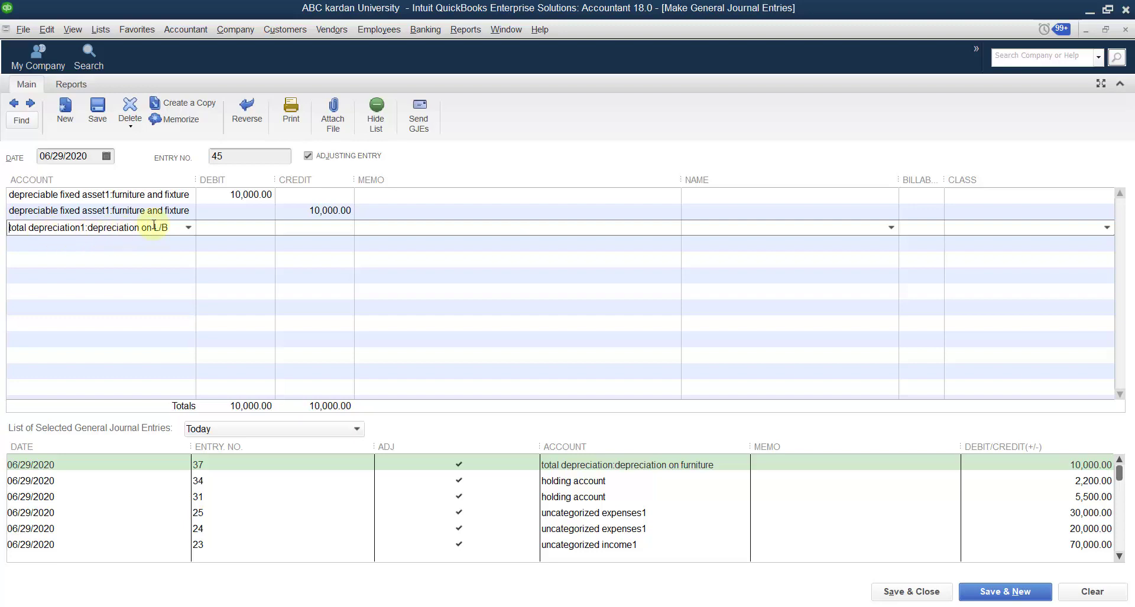
- Change the first journal line's account to dep. on furniture and fixture under total depreciation1
{"action": "left_click", "coordinate": [171, 195]}
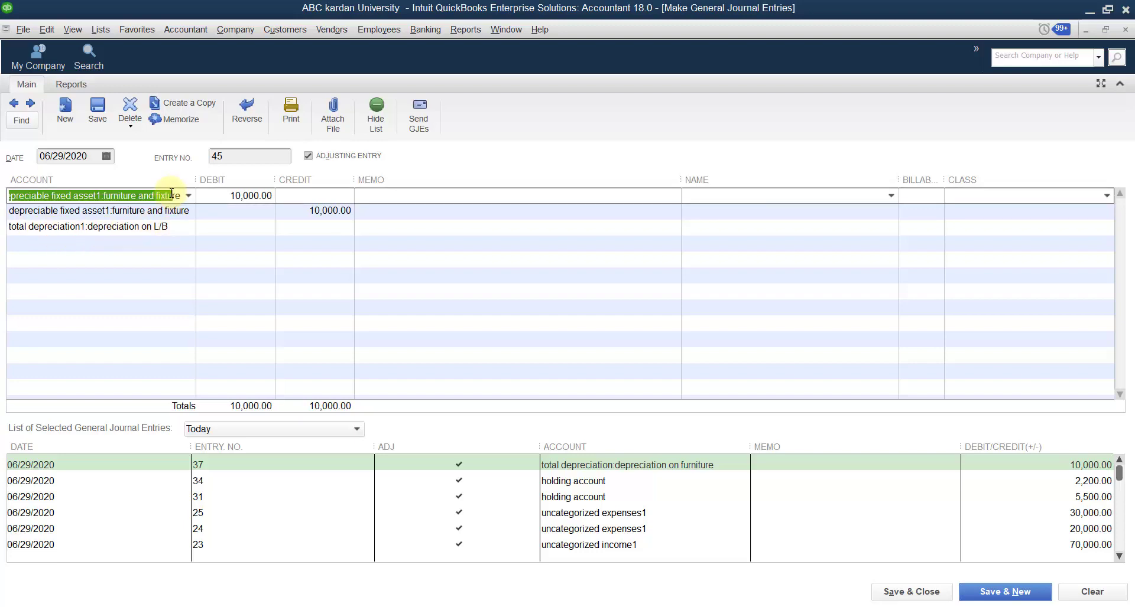
{"action": "left_click", "coordinate": [187, 195]}
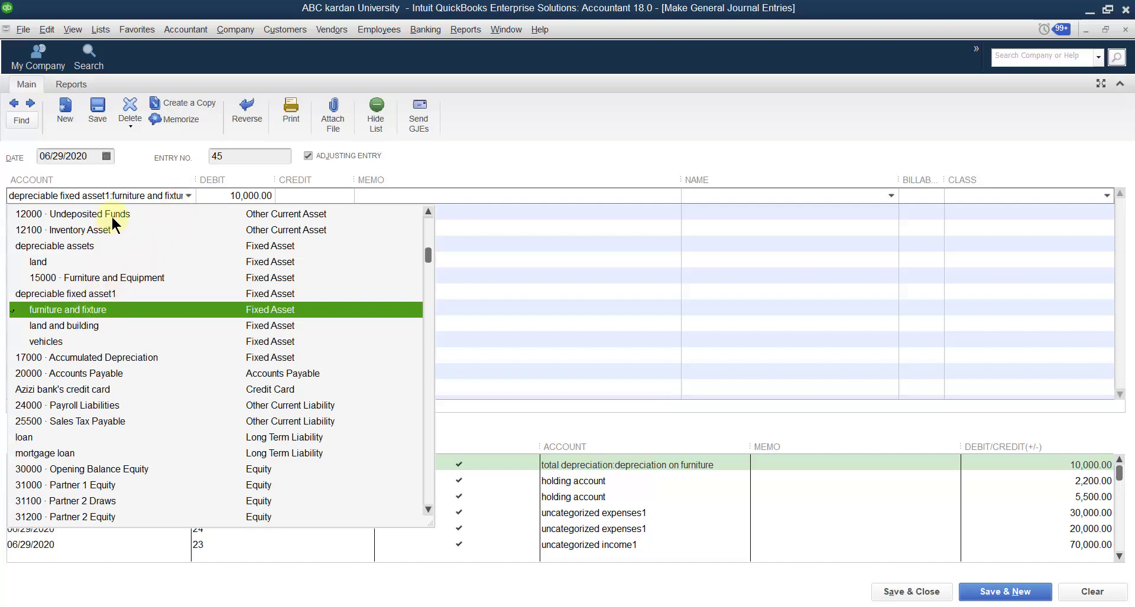
{"action": "type", "text": "t"}
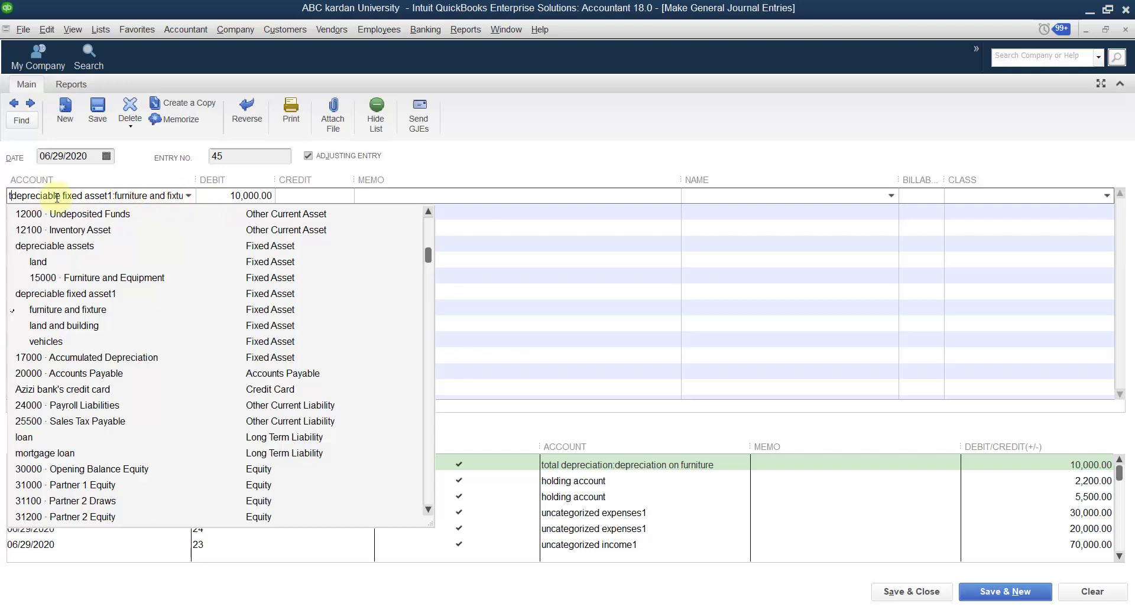
{"action": "left_click_drag", "start_coordinate": [10, 195], "coordinate": [200, 194]}
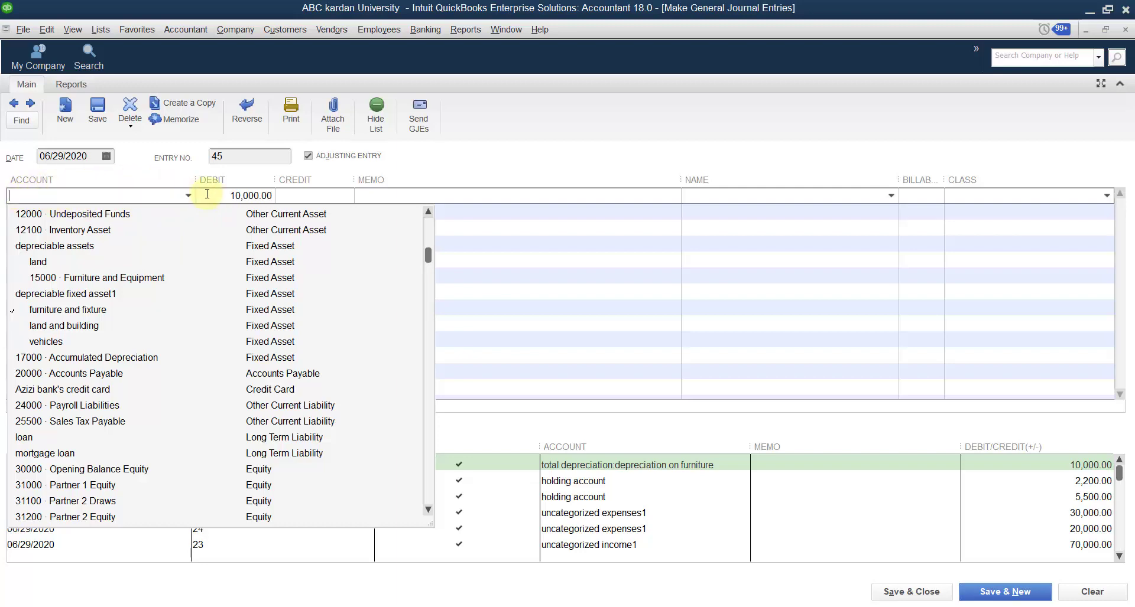
{"action": "type", "text": "ty"}
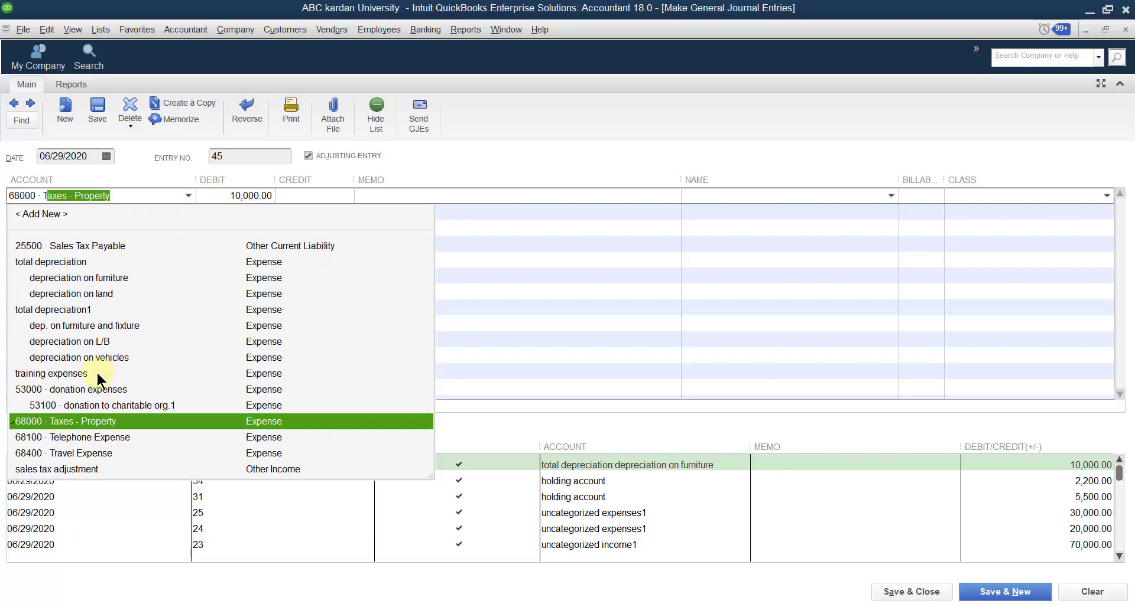
{"action": "left_click", "coordinate": [77, 325]}
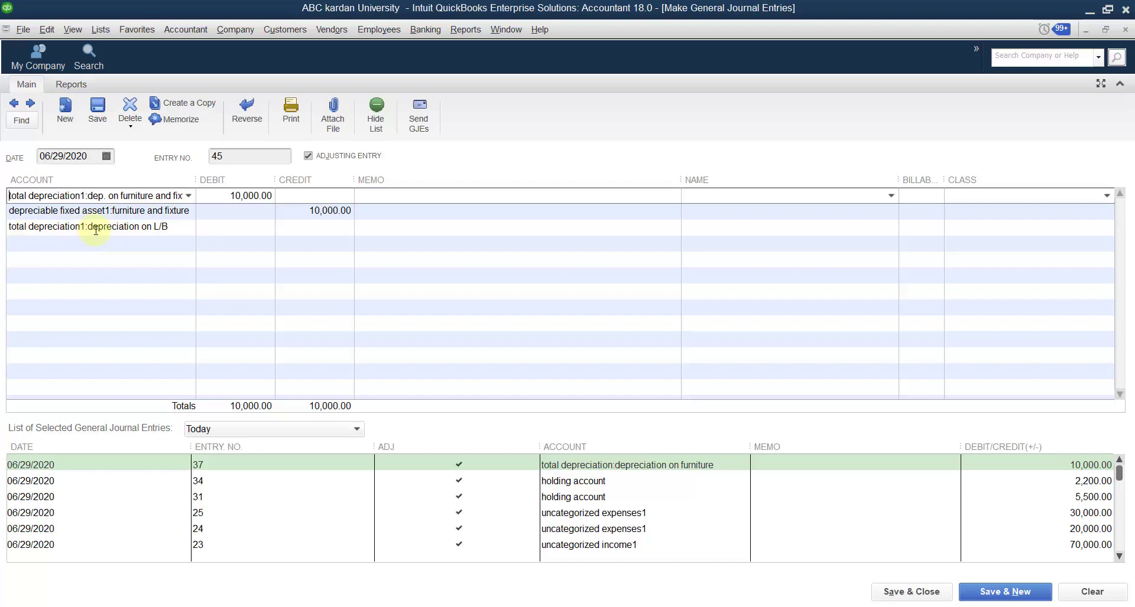
- Debit depreciation on L/B with 20,000 and credit the same amount to land and building under depreciable fixed asset1
{"action": "left_click", "coordinate": [223, 229]}
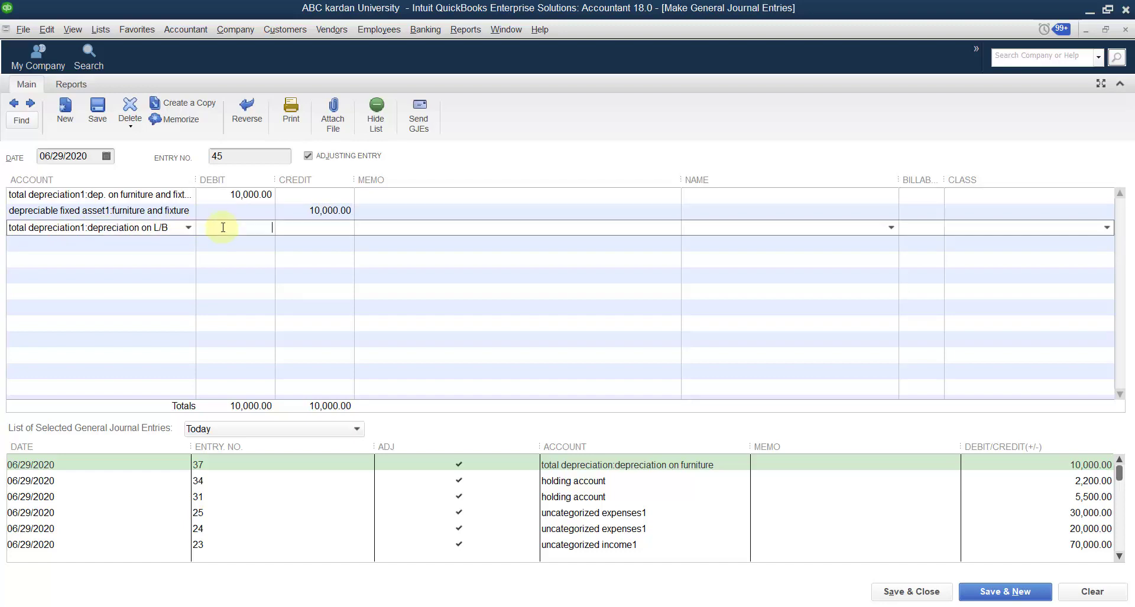
{"action": "type", "text": "20000"}
{"action": "left_click", "coordinate": [188, 243]}
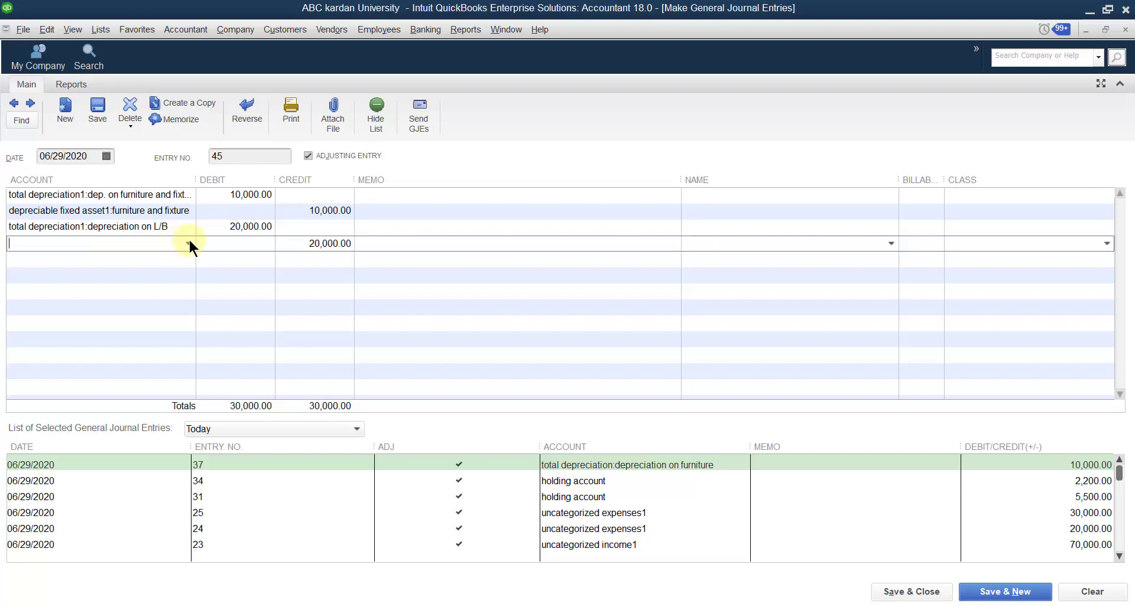
{"action": "left_click", "coordinate": [187, 242]}
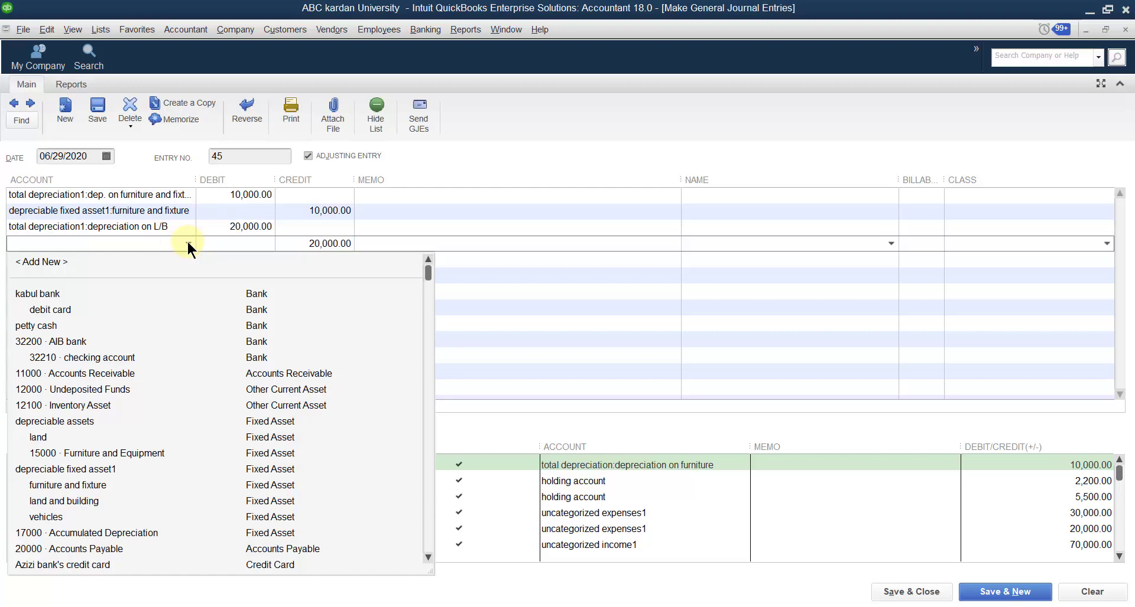
{"action": "type", "text": "depreciable assets"}
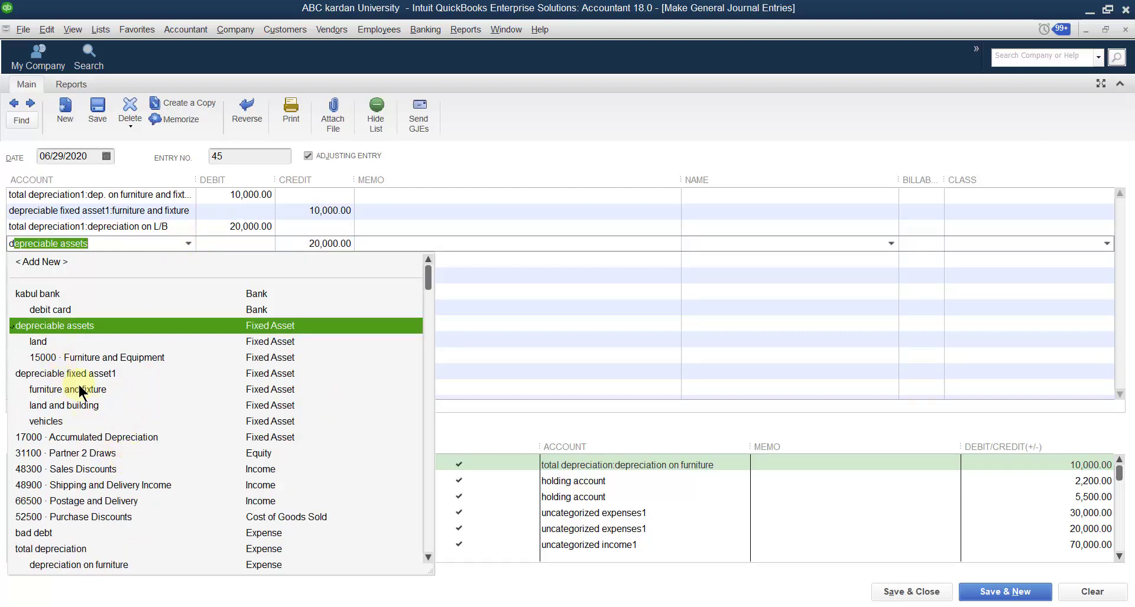
{"action": "left_click", "coordinate": [73, 406]}
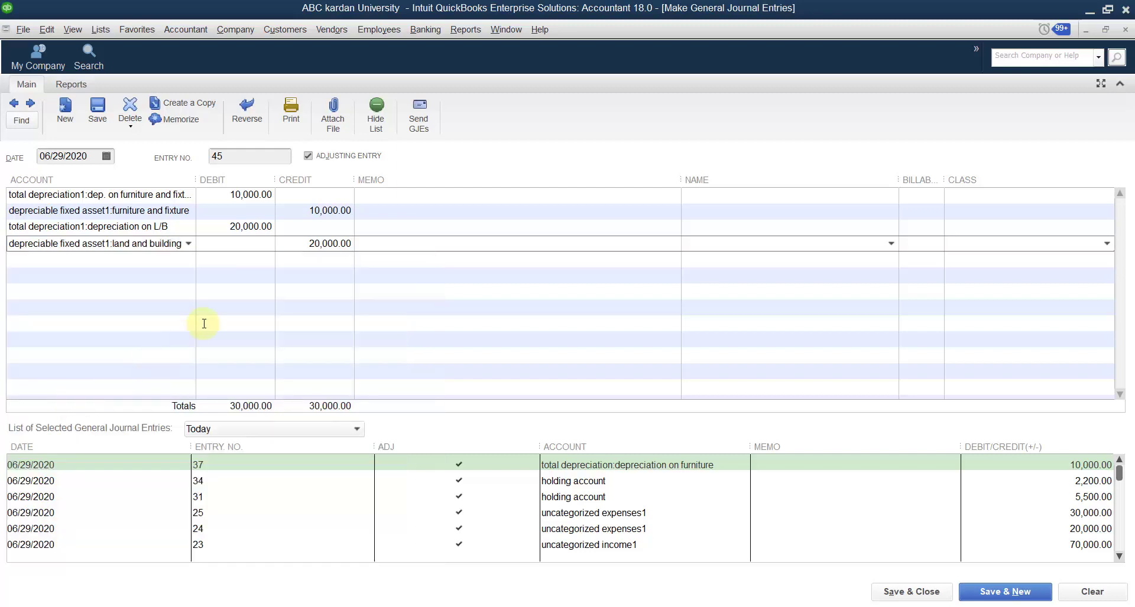
- Add a journal line debiting depreciation on vehicles under total depreciation1 with 30,000
{"action": "left_click", "coordinate": [166, 259]}
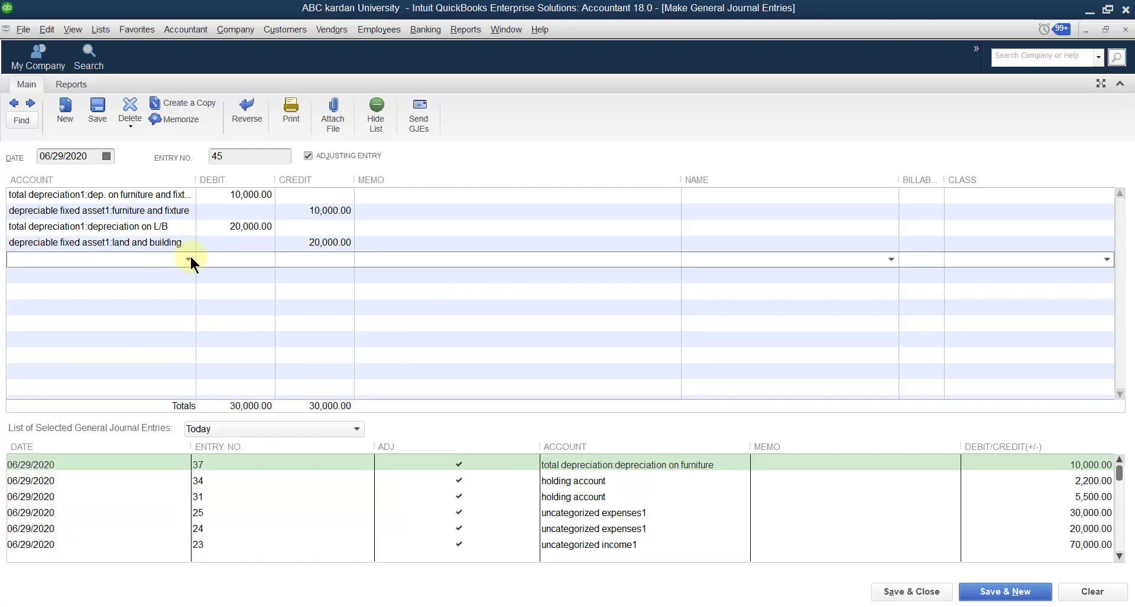
{"action": "left_click", "coordinate": [188, 258]}
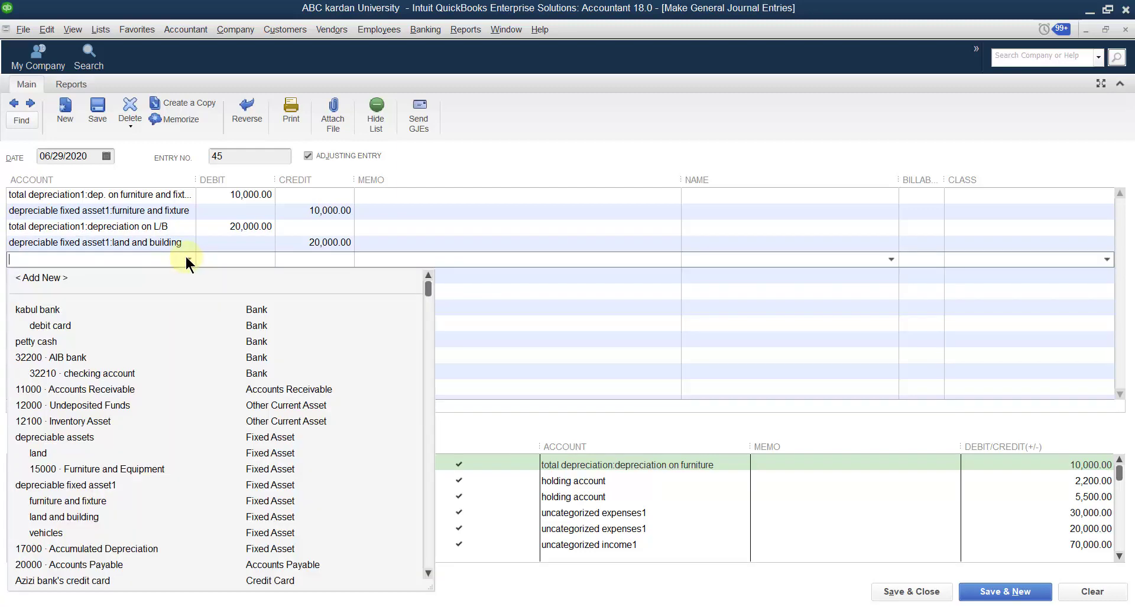
{"action": "type", "text": "ty"}
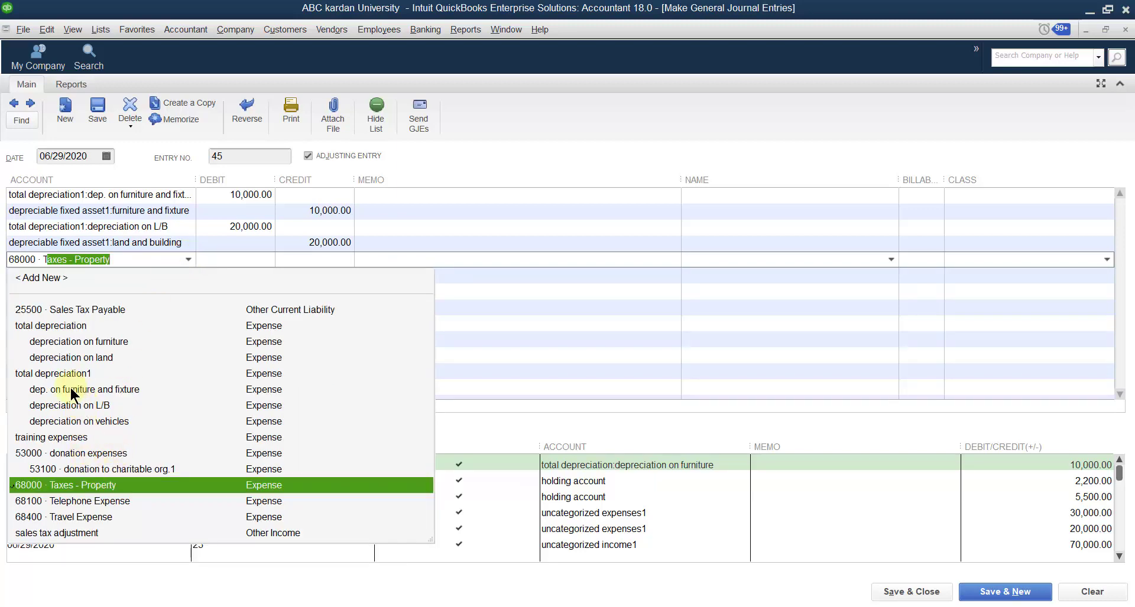
{"action": "left_click", "coordinate": [66, 421]}
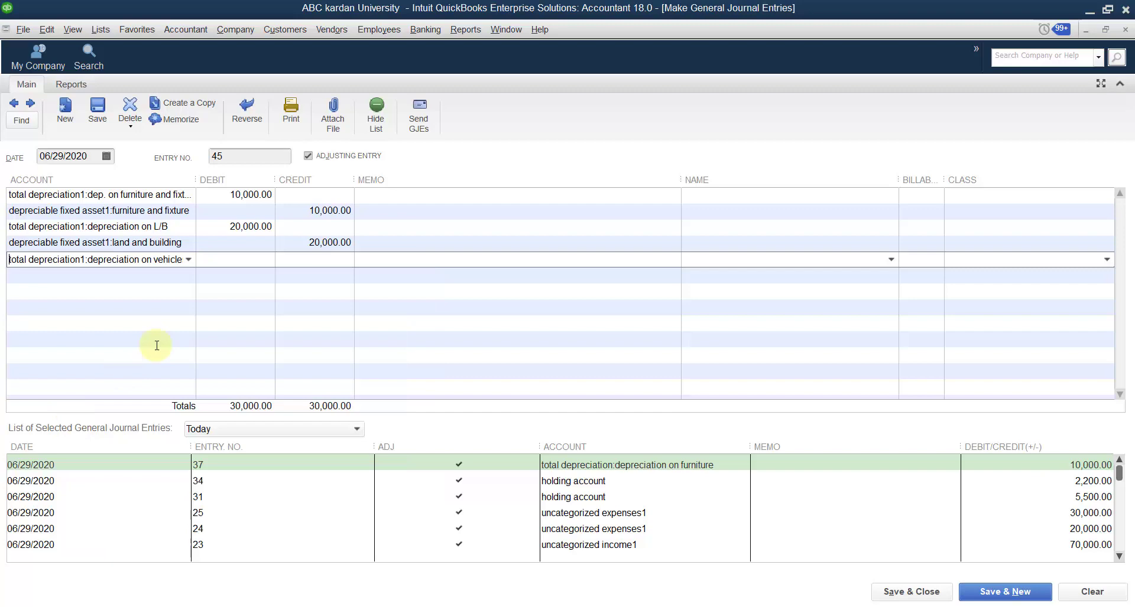
{"action": "left_click", "coordinate": [232, 260]}
{"action": "type", "text": "30000"}
- Assign the 30,000 credit on the last line to vehicles under depreciable fixed asset1
{"action": "left_click", "coordinate": [188, 276]}
{"action": "left_click", "coordinate": [188, 275]}
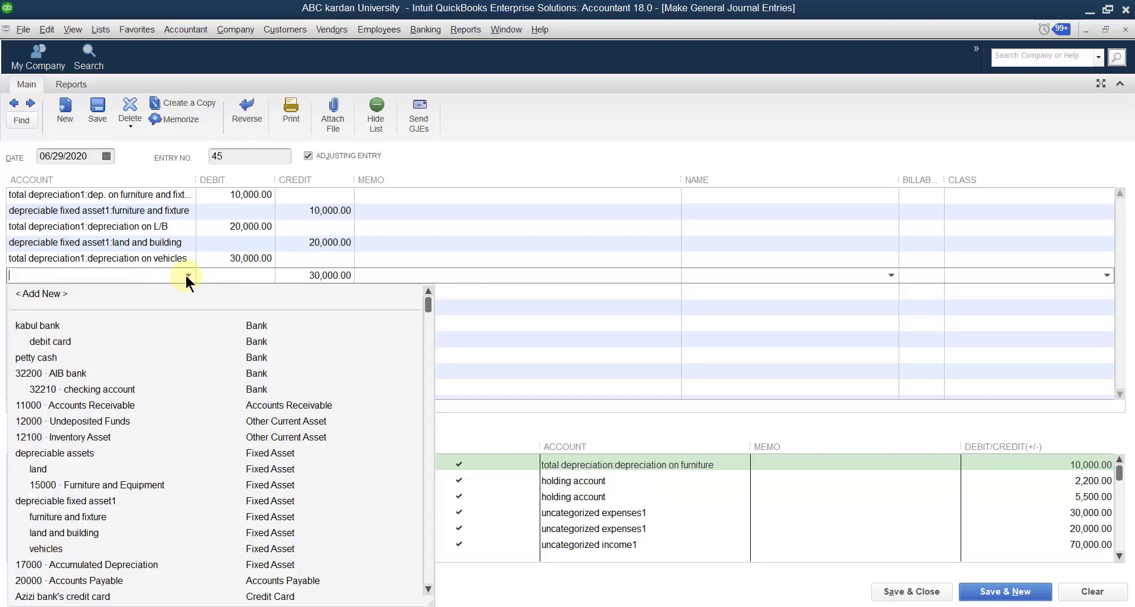
{"action": "type", "text": "depreciable assets"}
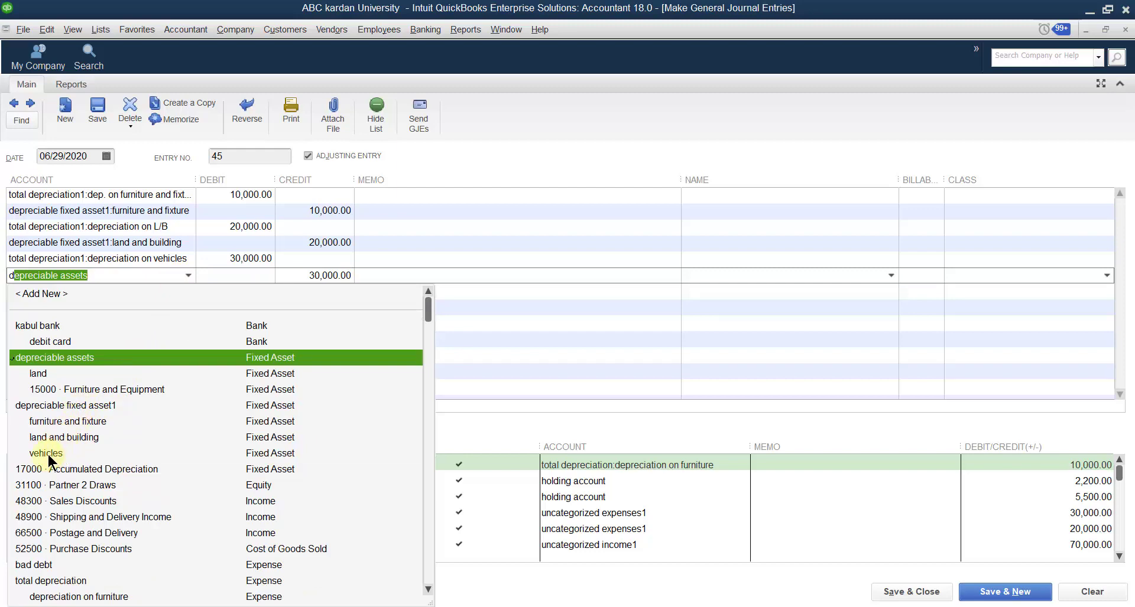
{"action": "left_click", "coordinate": [48, 453]}
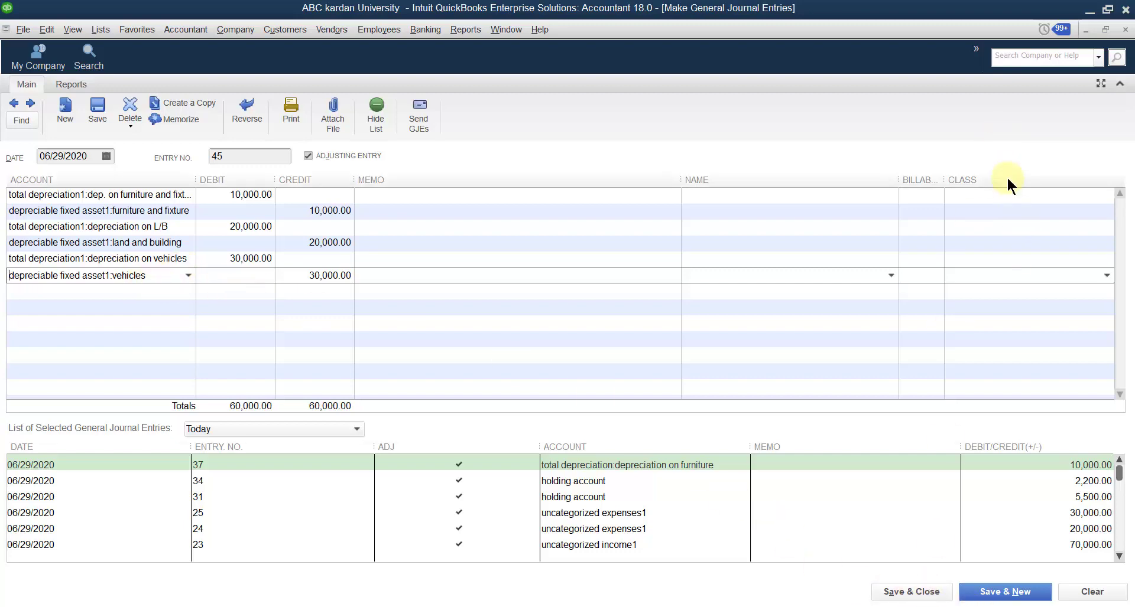
- Save and close the depreciation journal entry without assigning a class
{"action": "left_click", "coordinate": [1008, 198]}
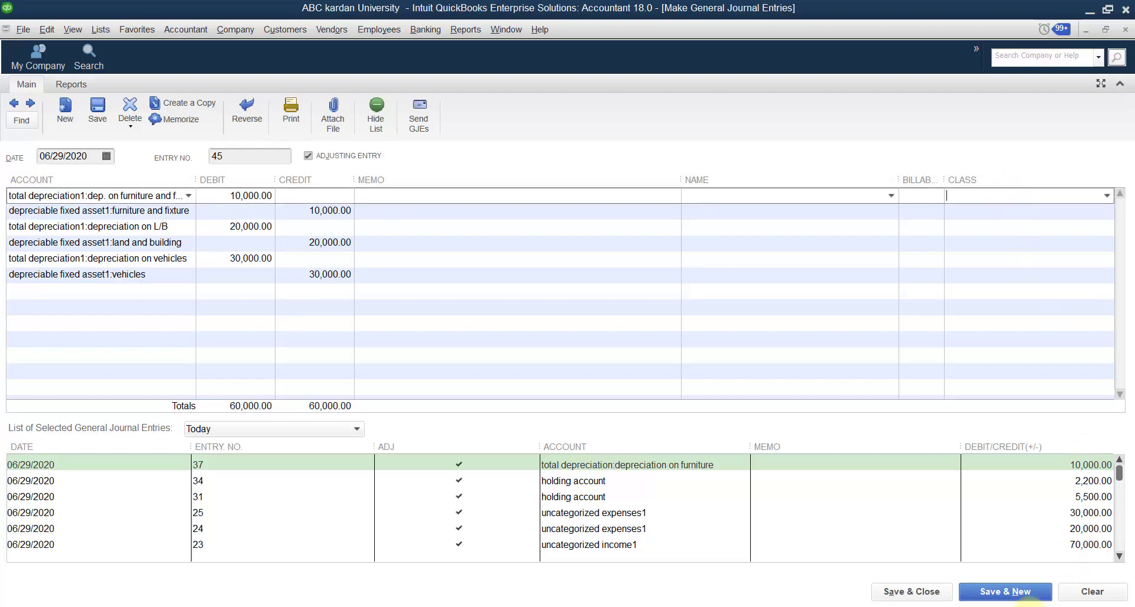
{"action": "left_click", "coordinate": [915, 593]}
{"action": "left_click", "coordinate": [501, 212]}
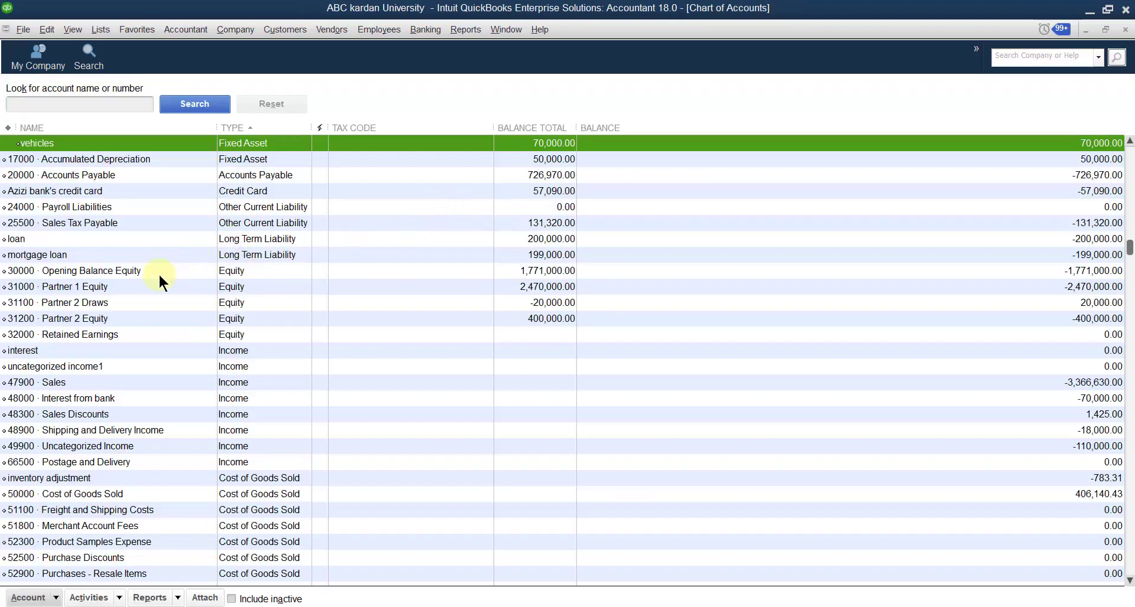
- Check the balances of depreciable fixed asset1 and its furniture and fixture, land and building, and vehicles subaccounts in the chart of accounts
{"action": "scroll", "coordinate": [158, 278], "scroll_direction": "up", "scroll_amount": 5}
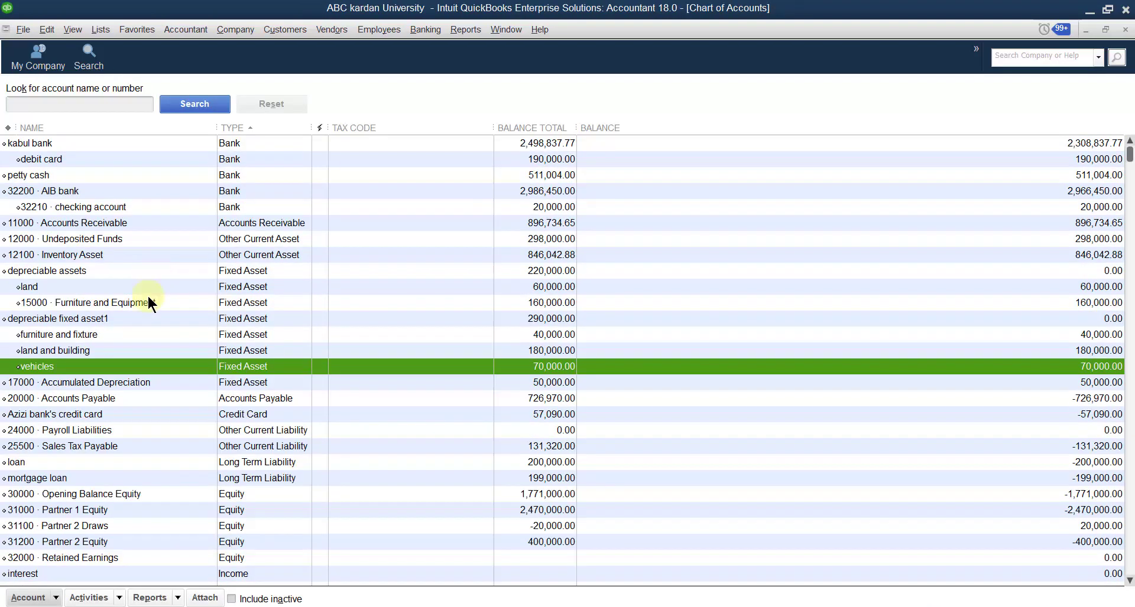
{"action": "left_click", "coordinate": [101, 319]}
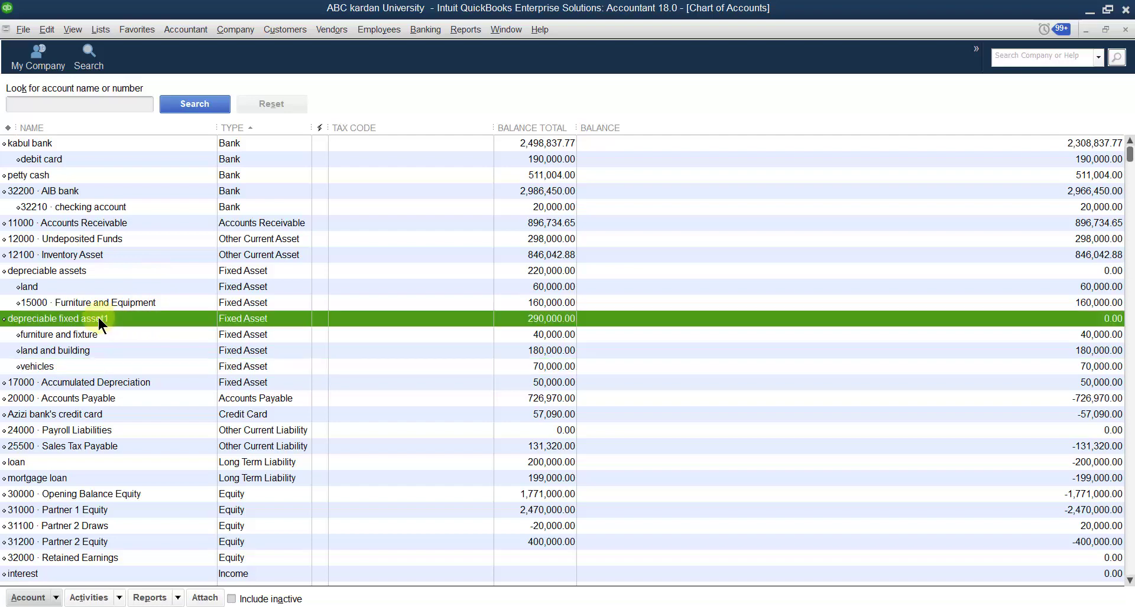
{"action": "left_click", "coordinate": [69, 335]}
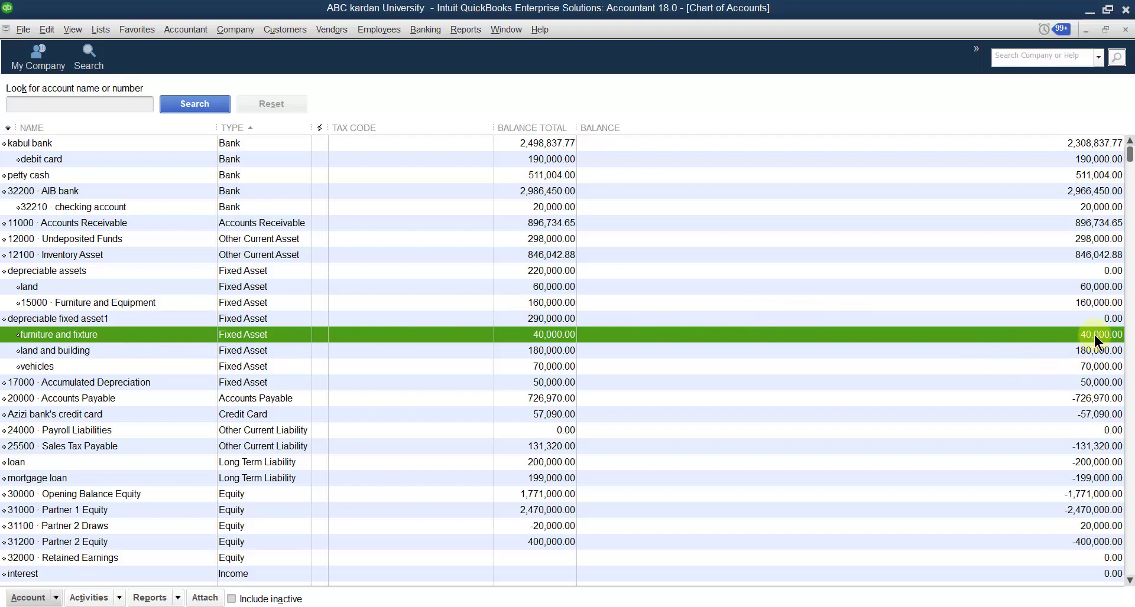
{"action": "left_click", "coordinate": [136, 350]}
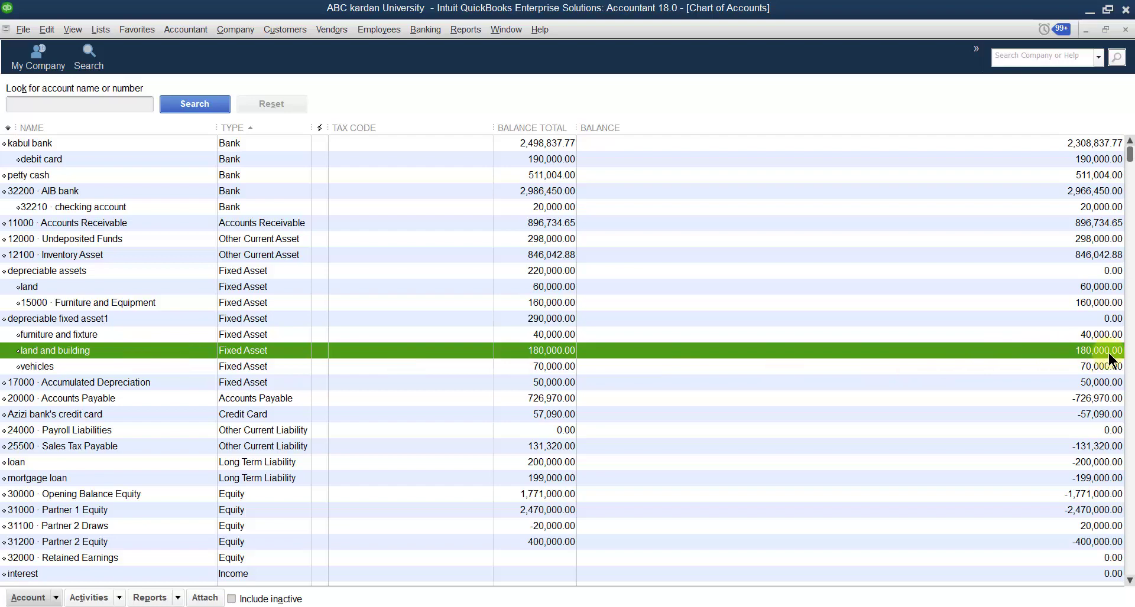
{"action": "left_click", "coordinate": [42, 367]}
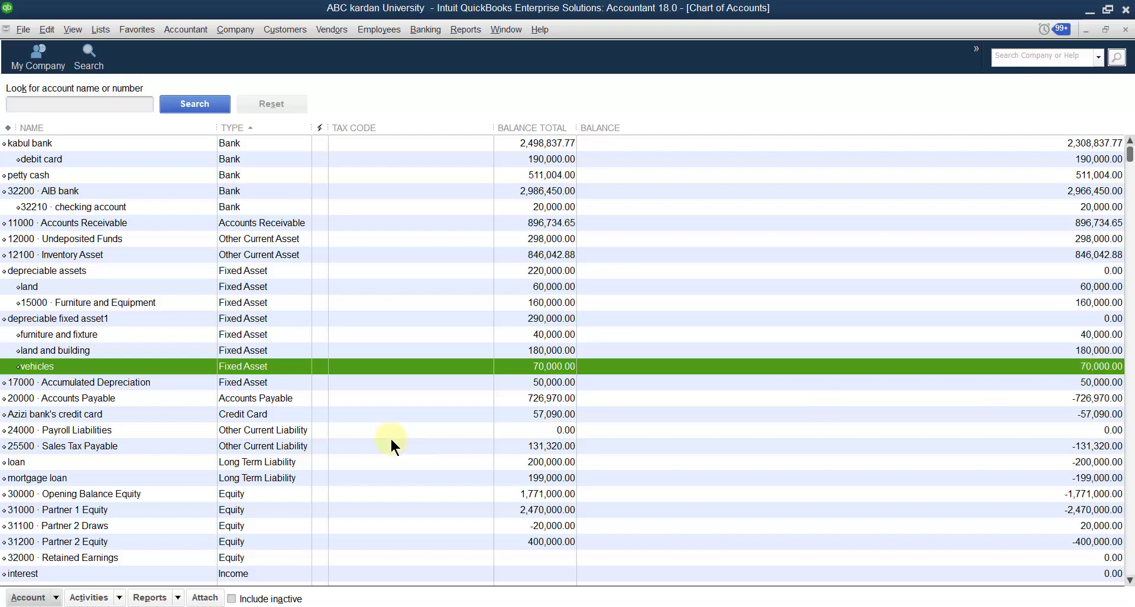
- Review the account QuickReport for the total depreciation1 expense account, and close the report
{"action": "scroll", "coordinate": [181, 491], "scroll_direction": "down", "scroll_amount": 6}
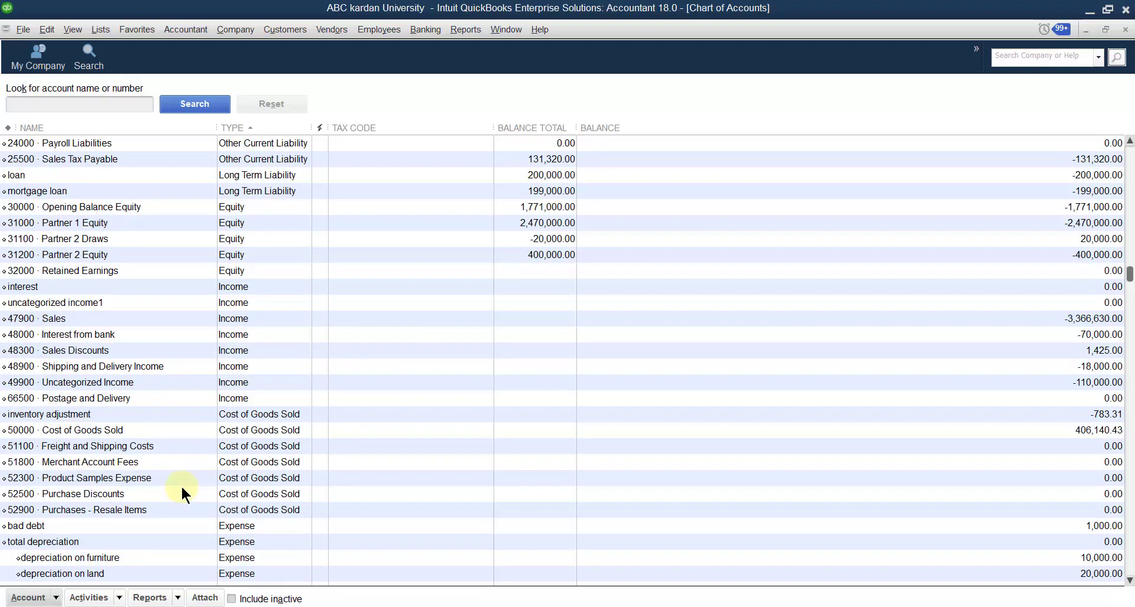
{"action": "scroll", "coordinate": [180, 490], "scroll_direction": "down", "scroll_amount": 6}
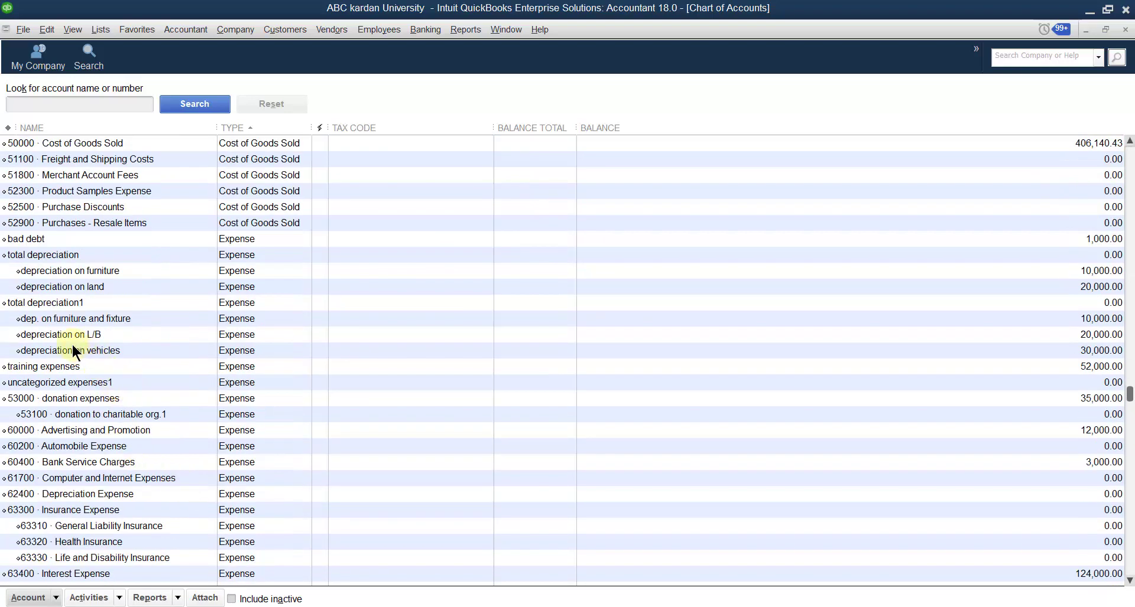
{"action": "double_click", "coordinate": [69, 306]}
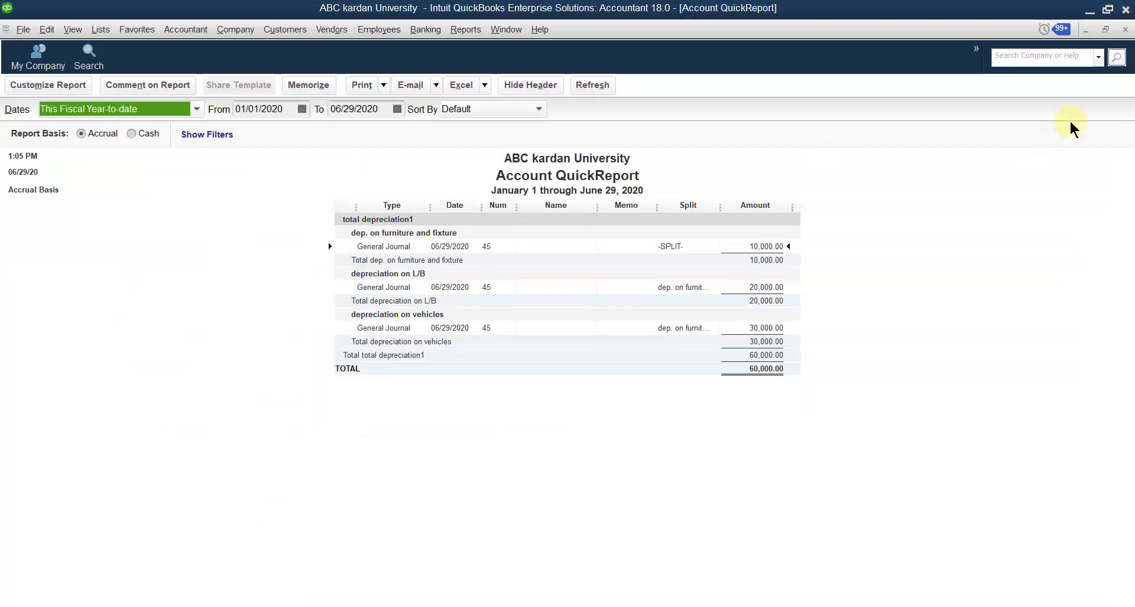
{"action": "left_click", "coordinate": [1124, 30]}
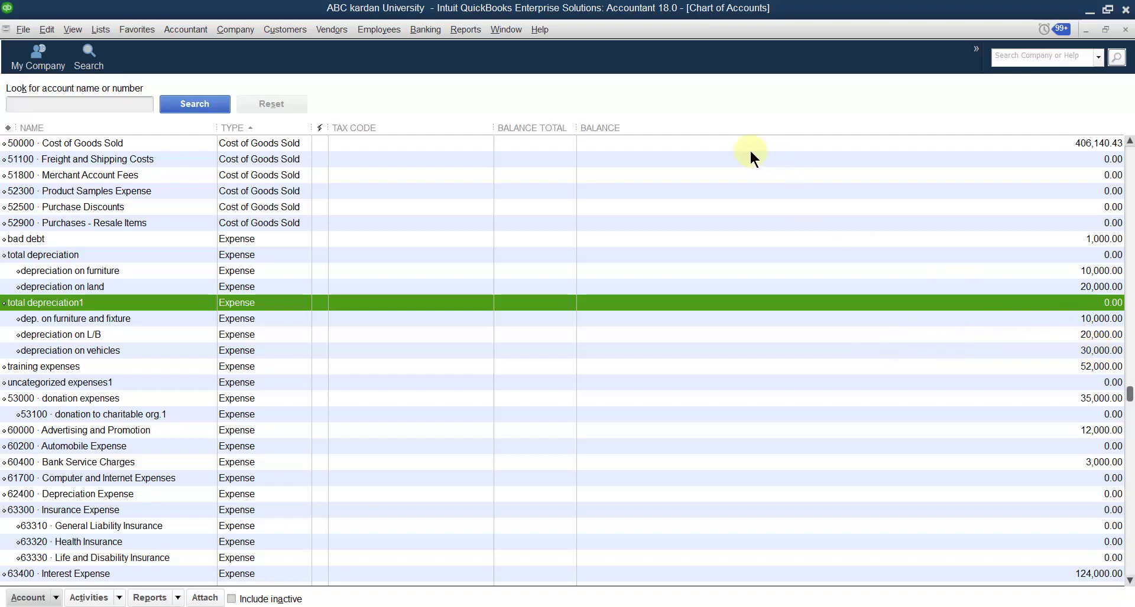
- Open the standard Profit & Loss report to examine the depreciation expenses
{"action": "left_click", "coordinate": [458, 31]}
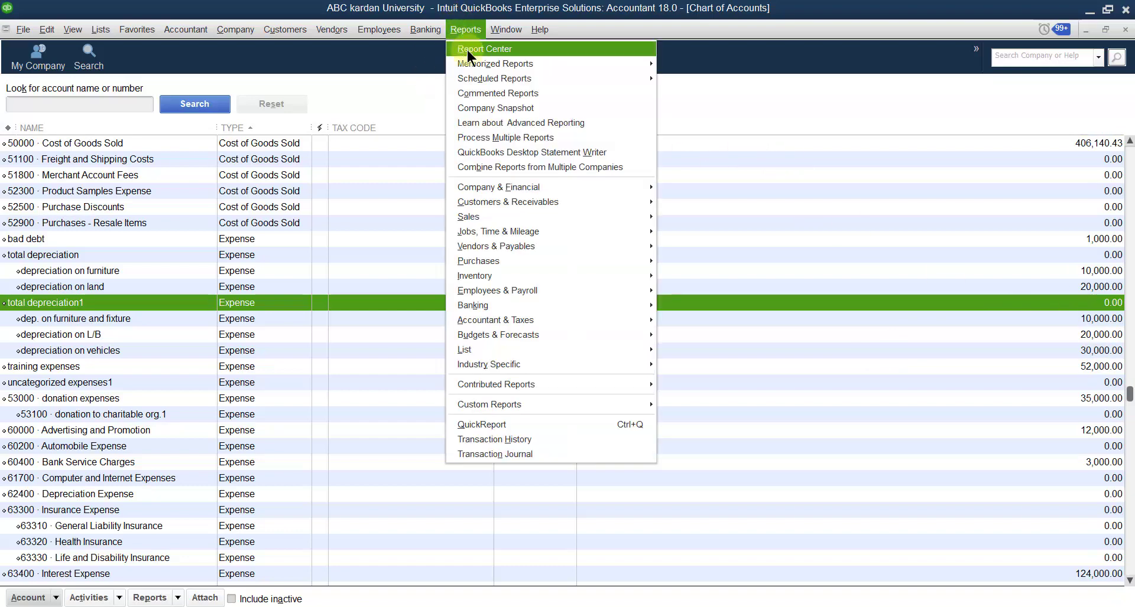
{"action": "mouse_move", "coordinate": [624, 189]}
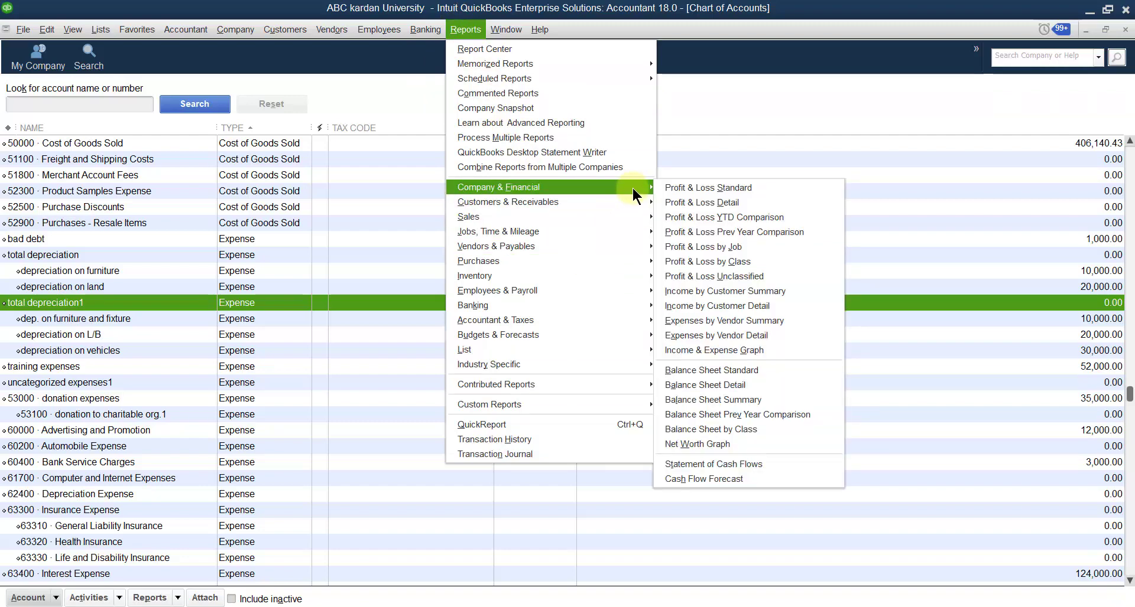
{"action": "left_click", "coordinate": [720, 186]}
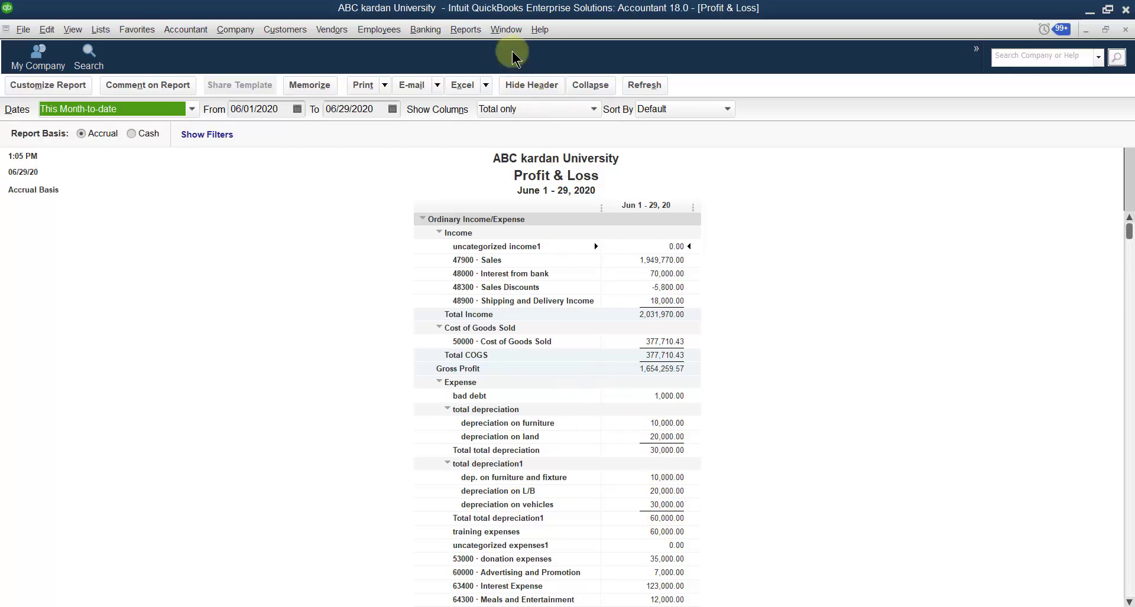
- Open the standard Balance Sheet report and examine the depreciable fixed asset1 accounts under Fixed Assets
{"action": "left_click", "coordinate": [467, 30]}
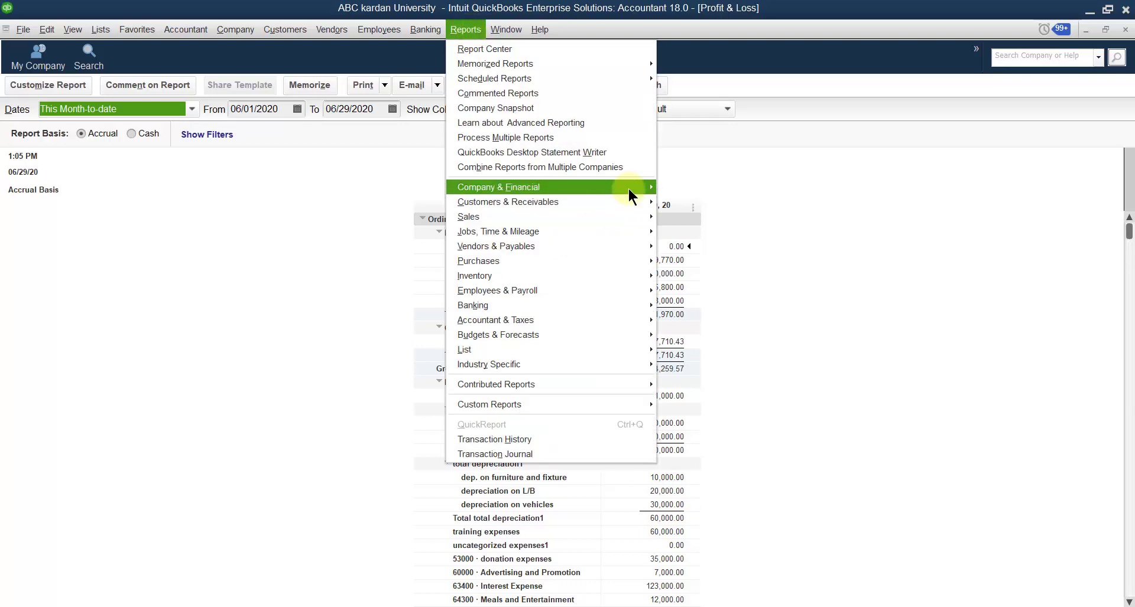
{"action": "mouse_move", "coordinate": [628, 187]}
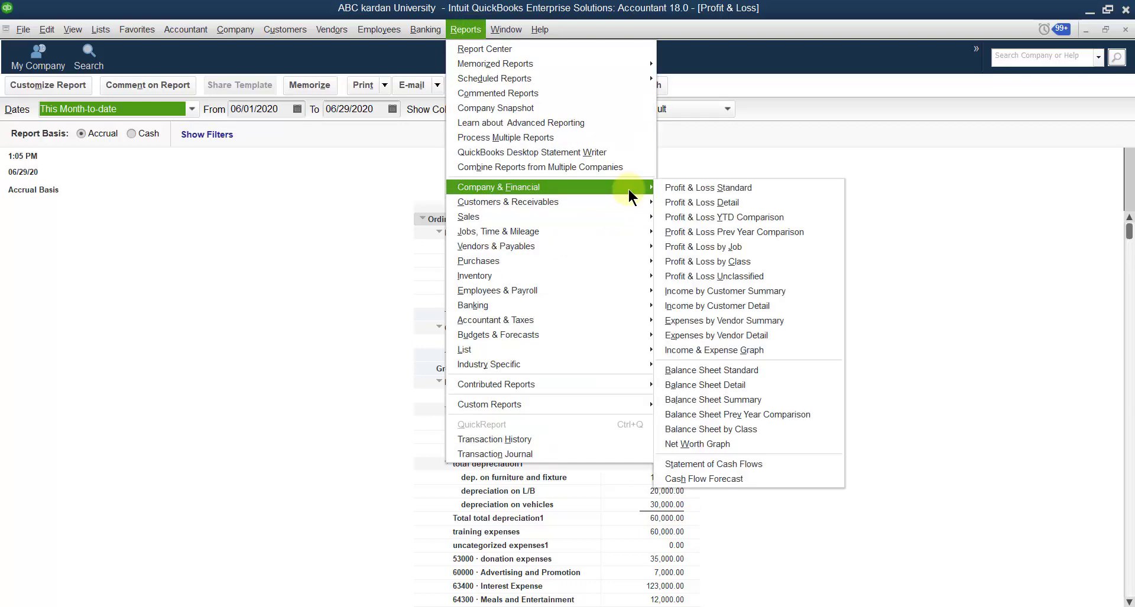
{"action": "left_click", "coordinate": [753, 371]}
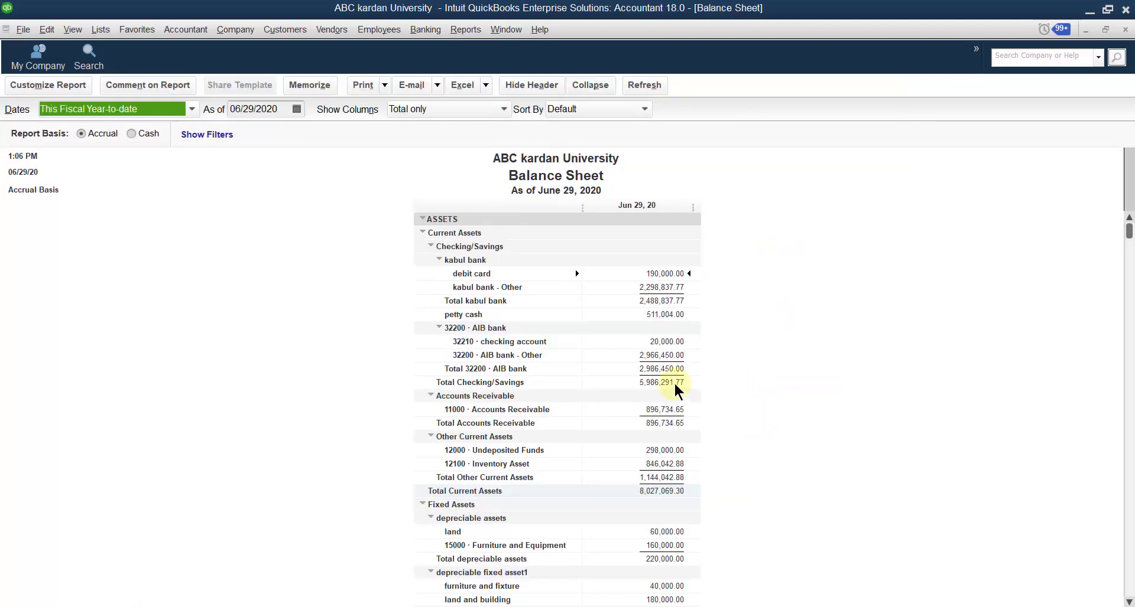
{"action": "scroll", "coordinate": [552, 463], "scroll_direction": "down", "scroll_amount": 2}
{"action": "scroll", "coordinate": [552, 463], "scroll_direction": "up", "scroll_amount": 2}
{"action": "scroll", "coordinate": [522, 465], "scroll_direction": "down", "scroll_amount": 4}
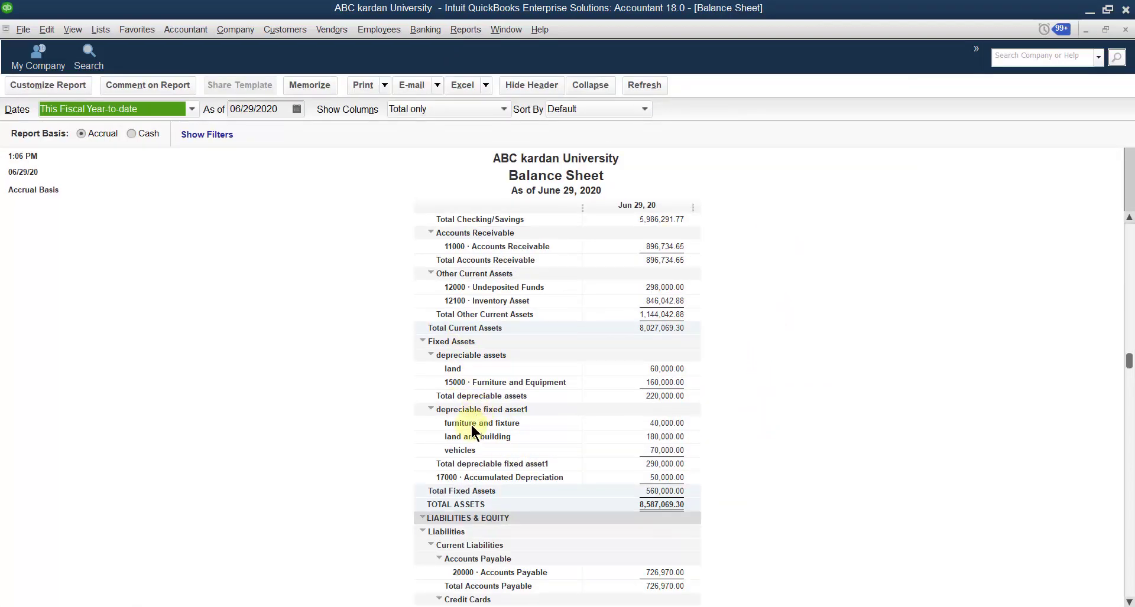
{"action": "scroll", "coordinate": [471, 429], "scroll_direction": "down", "scroll_amount": 1}
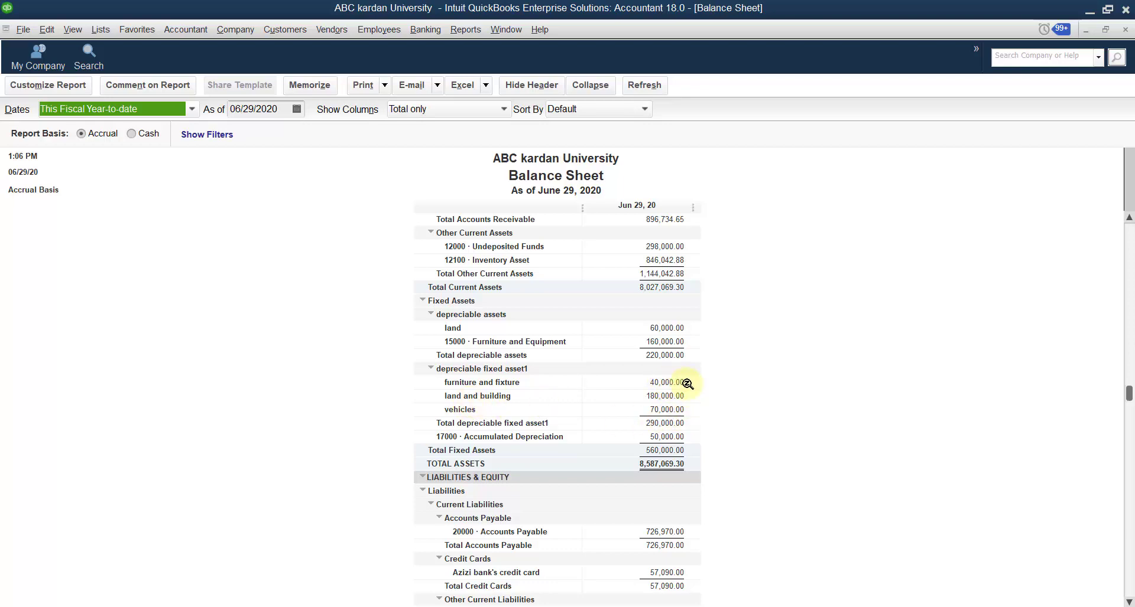
- Review the transactions behind the furniture and fixture balance under depreciable fixed asset1, and return to the Balance Sheet
{"action": "double_click", "coordinate": [666, 383]}
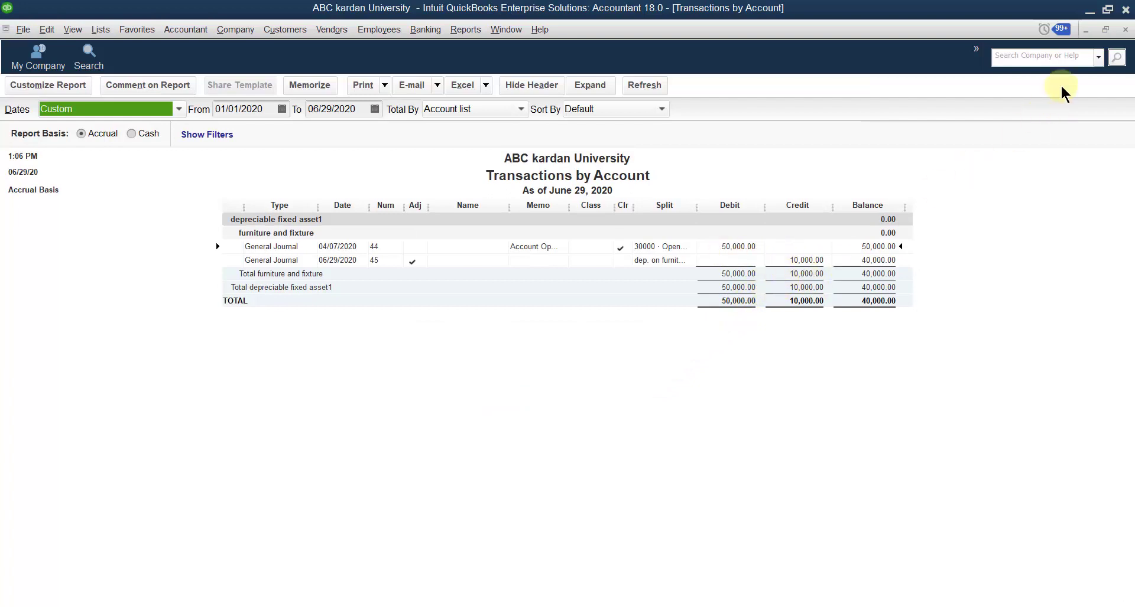
{"action": "left_click", "coordinate": [1125, 10]}
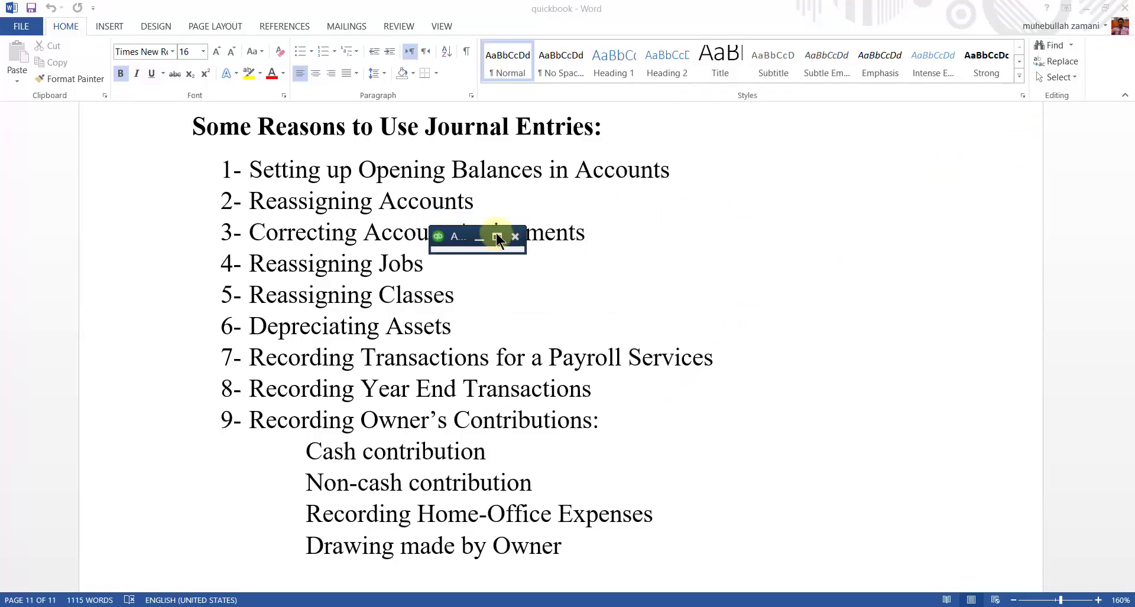
{"action": "left_click", "coordinate": [496, 235]}
{"action": "left_click", "coordinate": [1125, 29]}
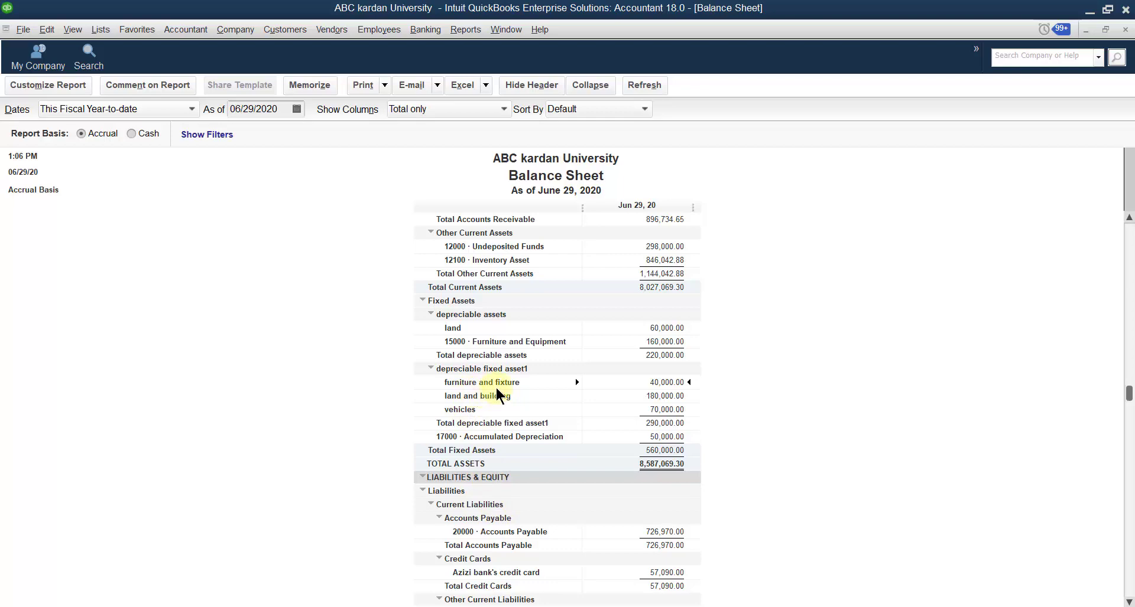
- Review the transactions behind the land and building balance under depreciable fixed asset1, and close that transaction report
{"action": "double_click", "coordinate": [678, 396]}
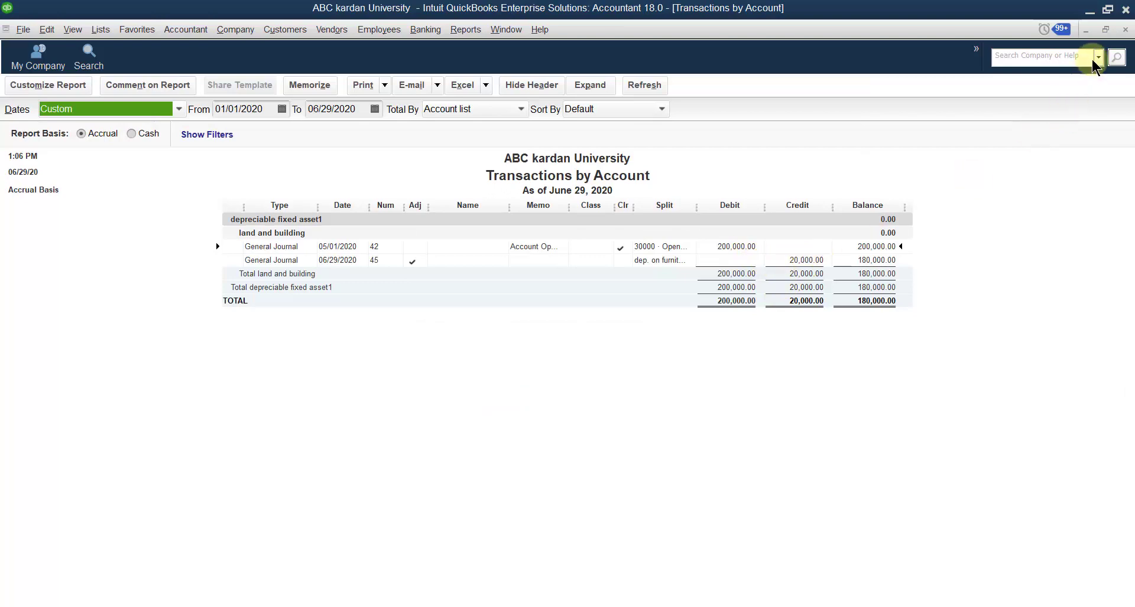
{"action": "left_click", "coordinate": [1124, 29]}
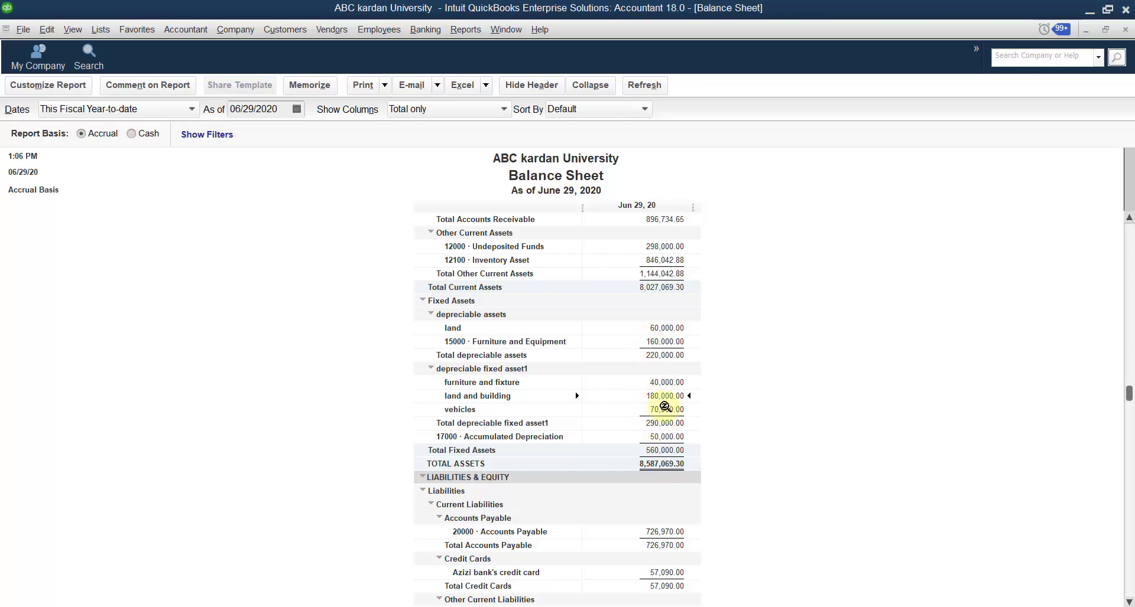
- Close the Balance Sheet report and switch to the quickbook document in Word
{"action": "left_click", "coordinate": [1125, 30]}
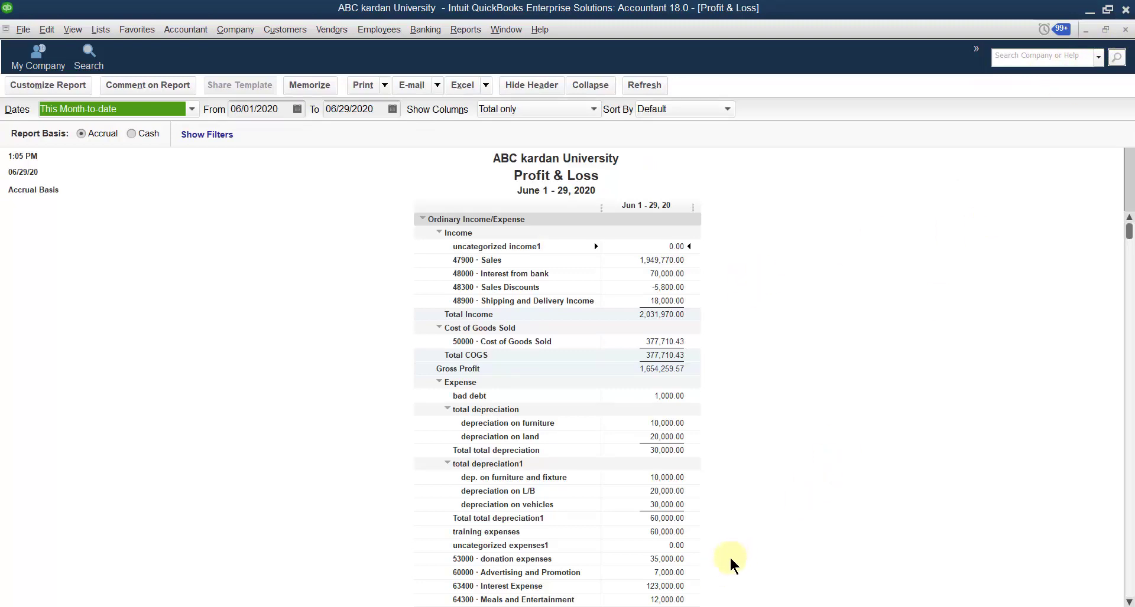
{"action": "left_click", "coordinate": [709, 606]}
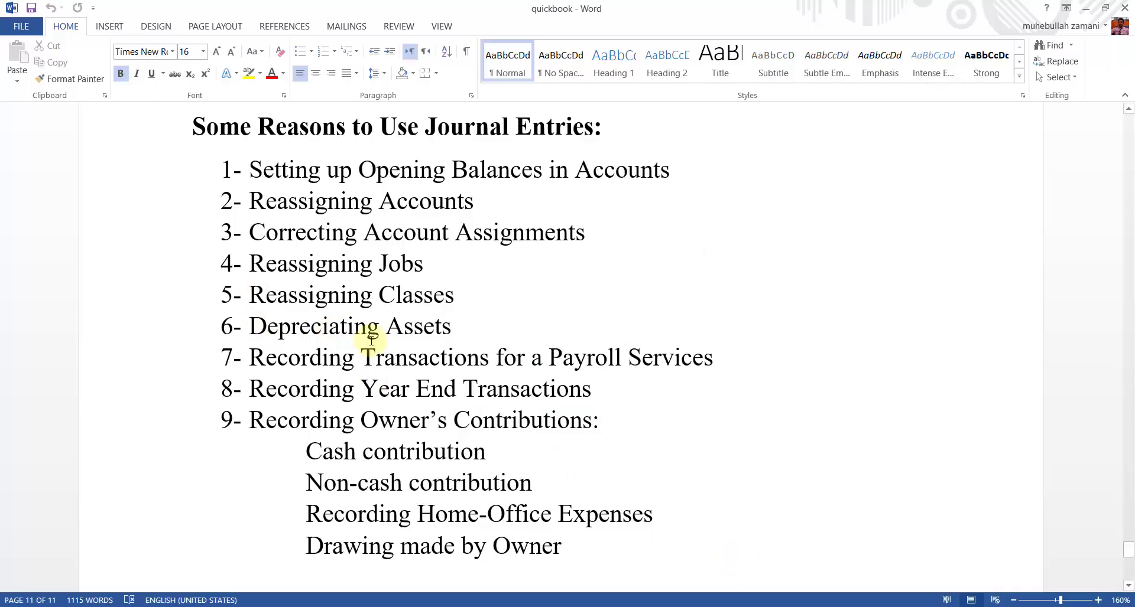